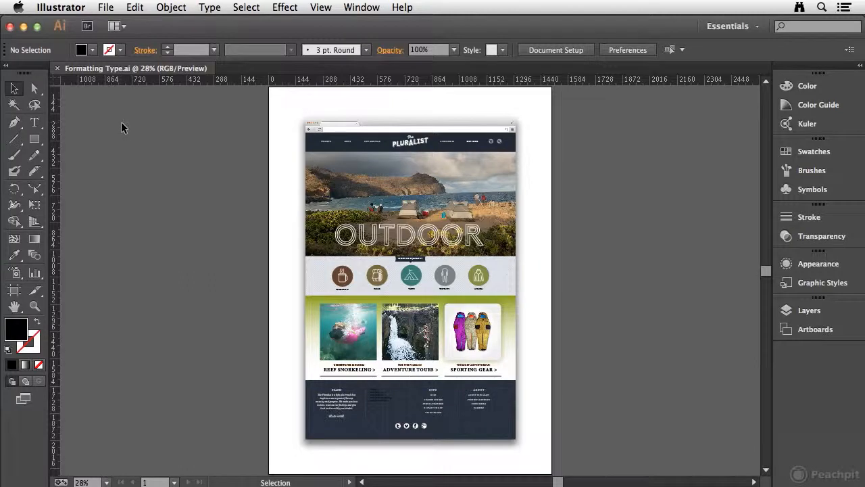
- Examine the layer list and the unformatted text column beside the BRAND section in the page footer
click(844, 312)
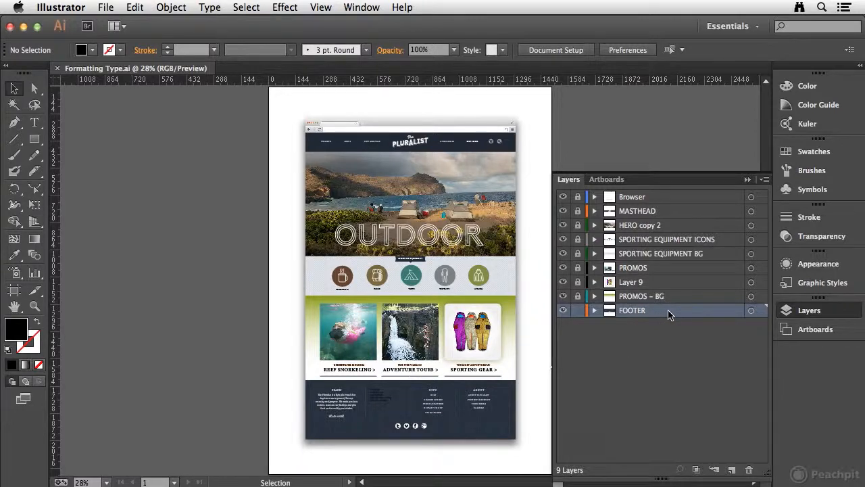
click(836, 312)
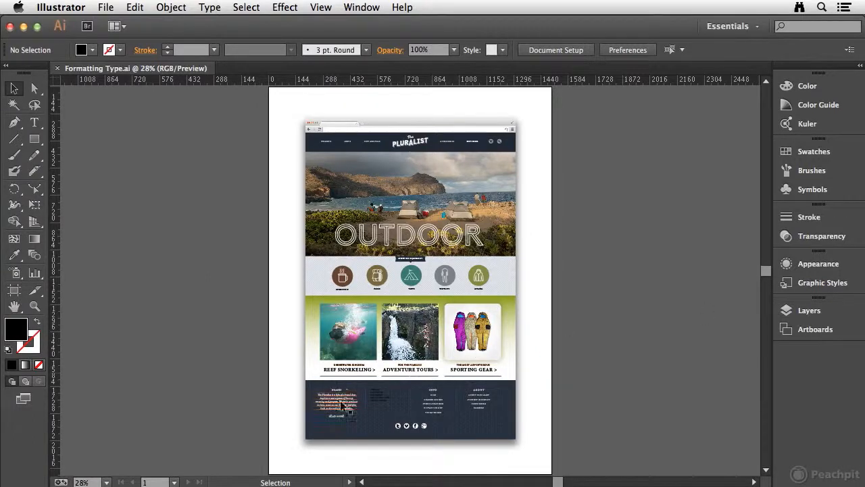
key(super+space)
drag(293, 366, 436, 444)
drag(489, 373, 432, 327)
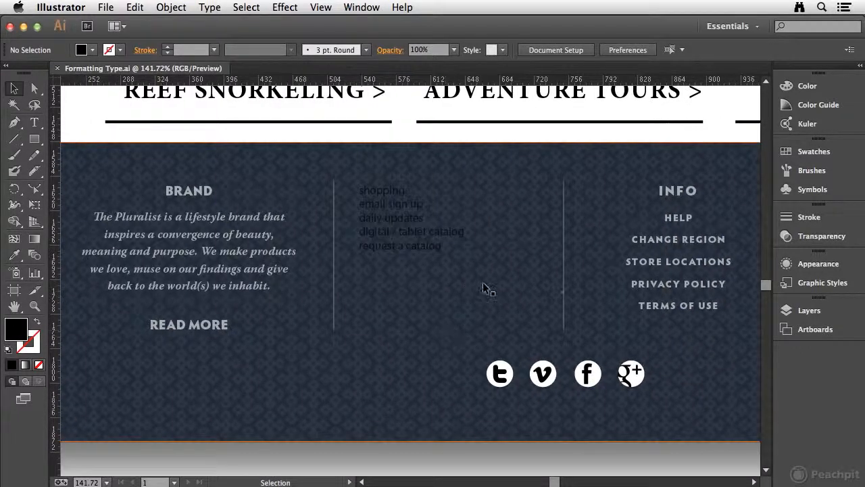
key(super+space)
drag(338, 157, 580, 351)
drag(486, 312, 624, 297)
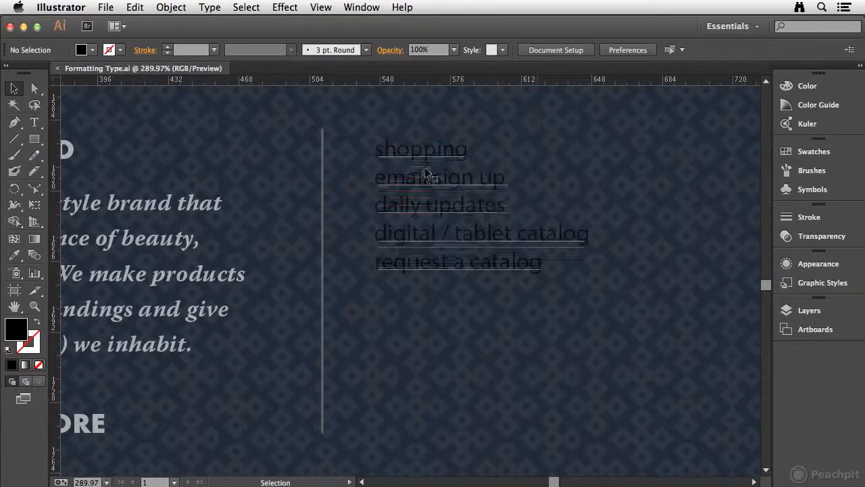
- Display the floating Character settings beside the footer list, after checking the Paragraph options grouped with them
click(358, 7)
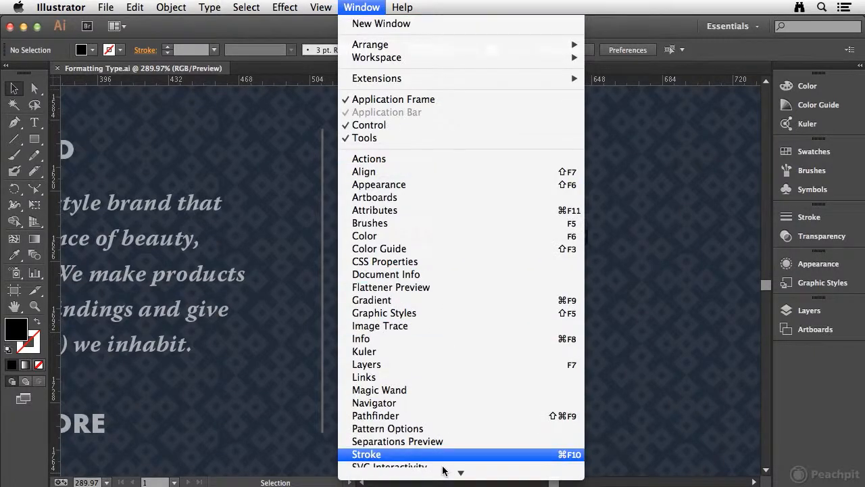
mouse_move(435, 383)
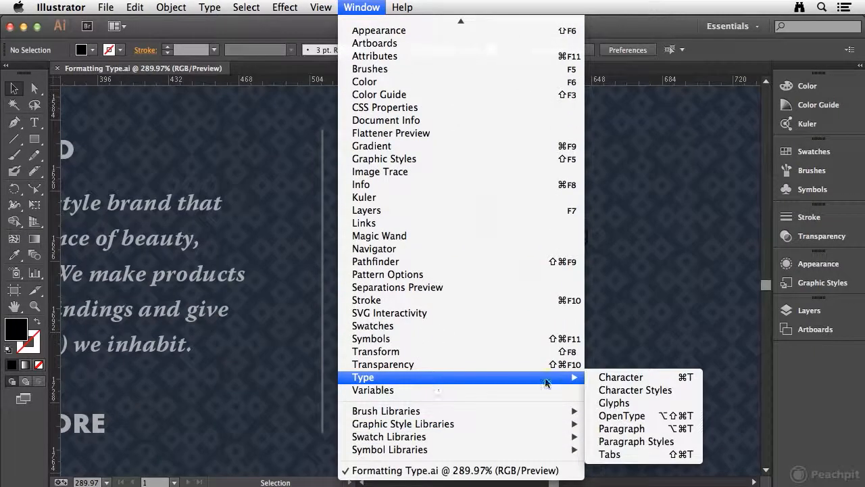
click(635, 377)
drag(670, 96, 655, 107)
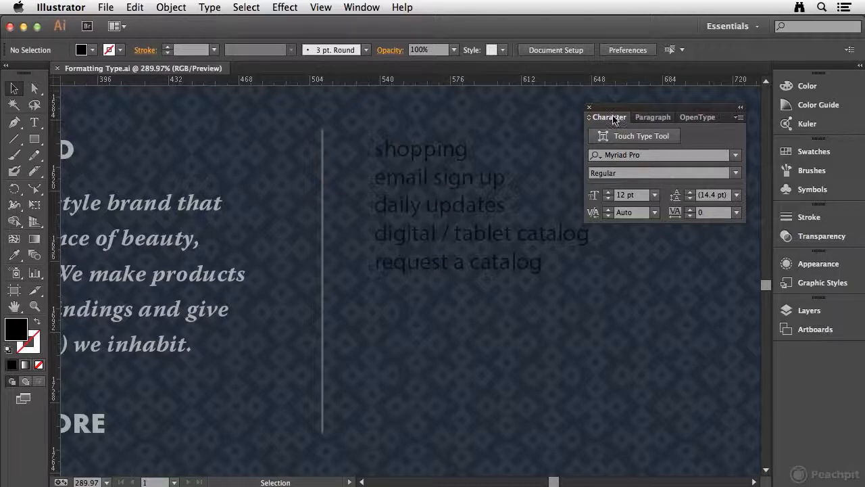
click(656, 119)
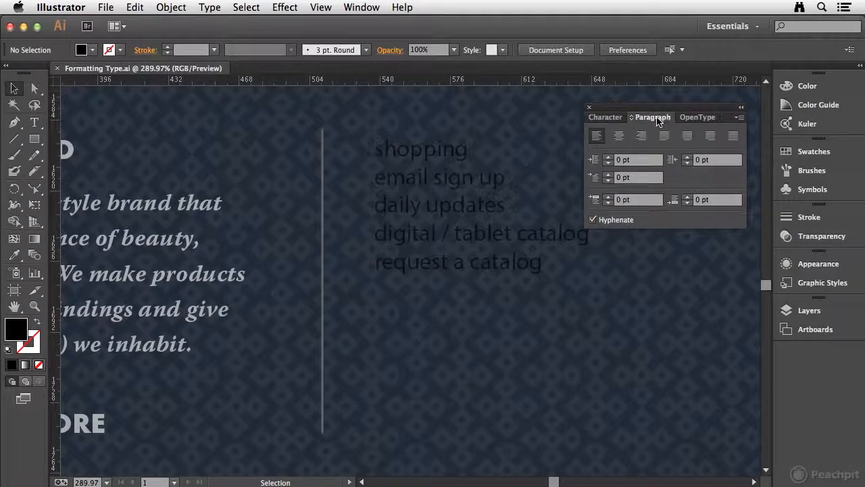
click(610, 117)
drag(618, 111, 625, 108)
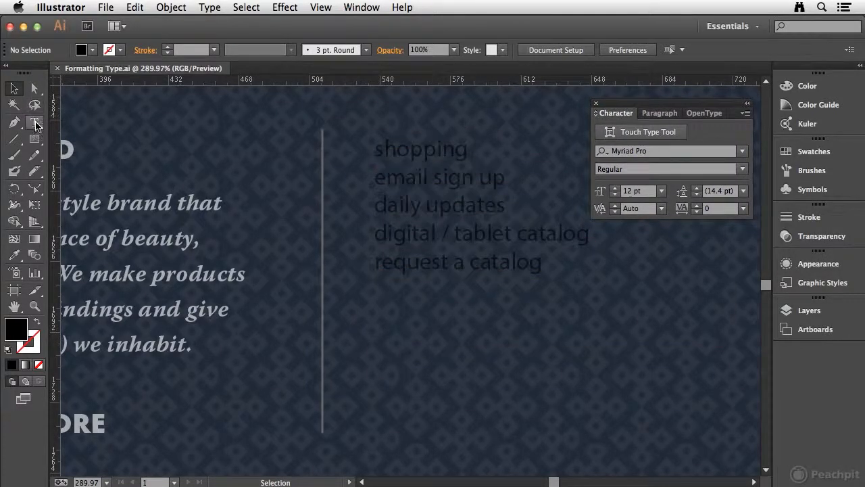
- Select all five lines of the footer list, from "shopping" to "request a catalog", and browse the available fonts
double_click(413, 151)
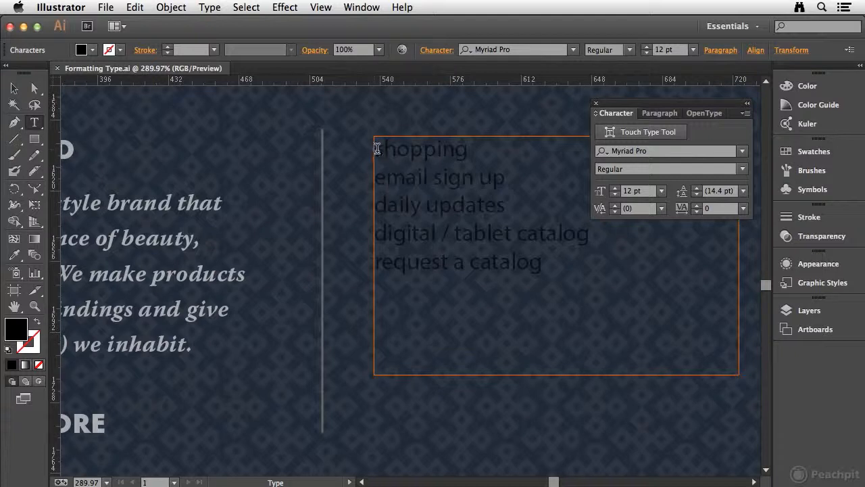
drag(377, 149, 460, 177)
drag(377, 148, 639, 255)
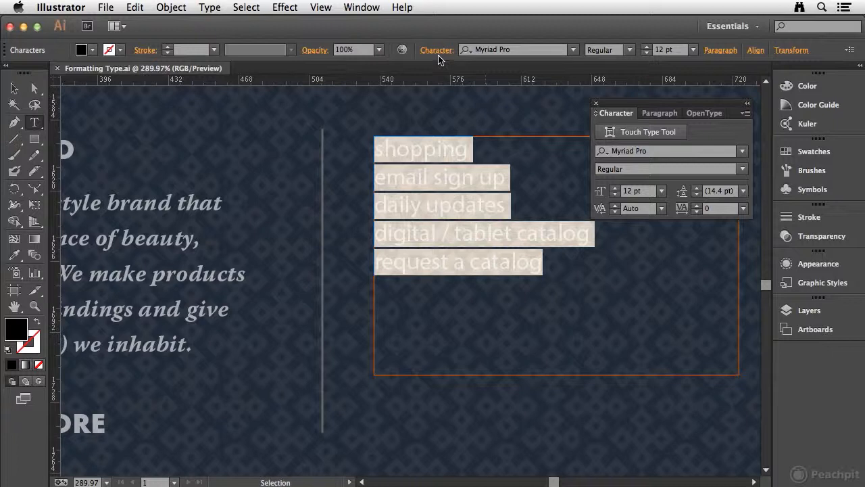
click(742, 152)
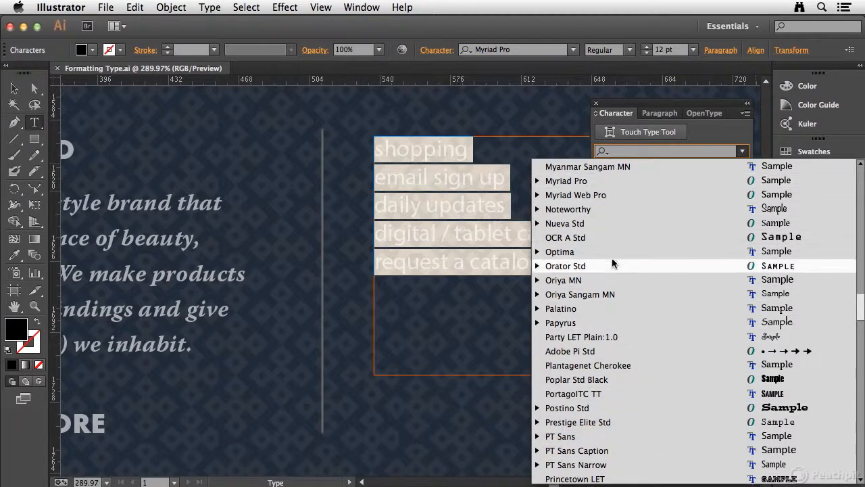
click(710, 128)
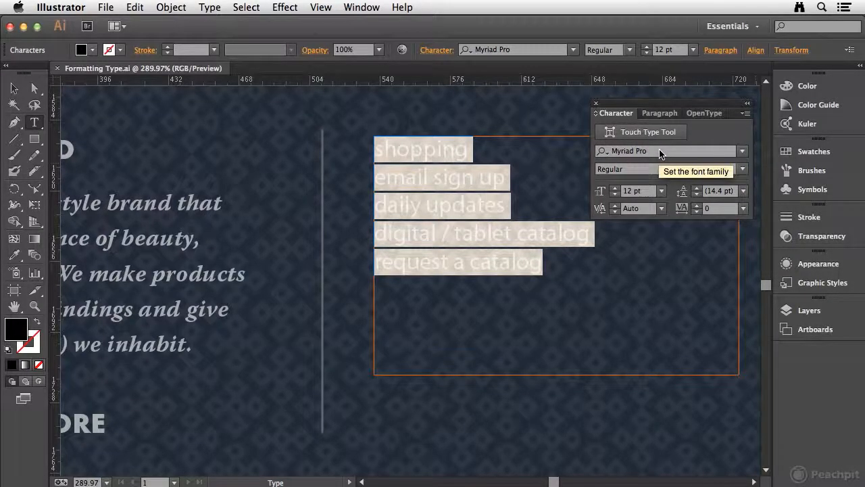
- Set the selected lines to Hypatia Sans Pro with first-word-only font search, and restore searching by entire font name
click(603, 153)
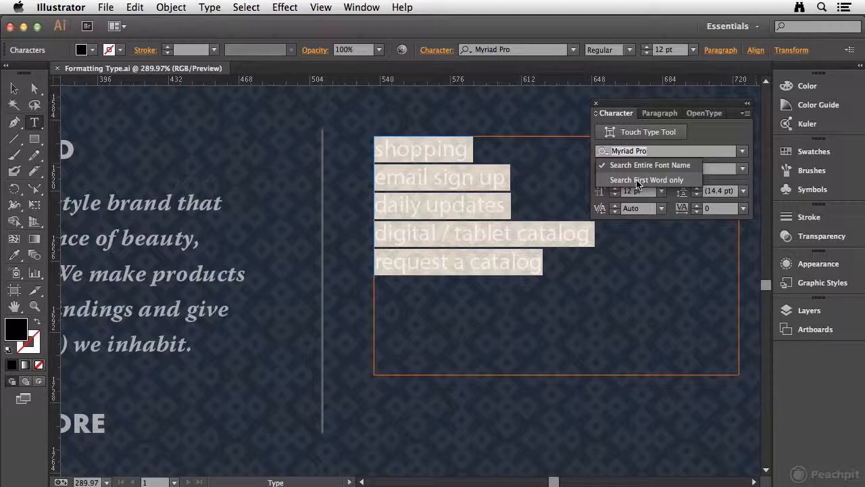
click(639, 180)
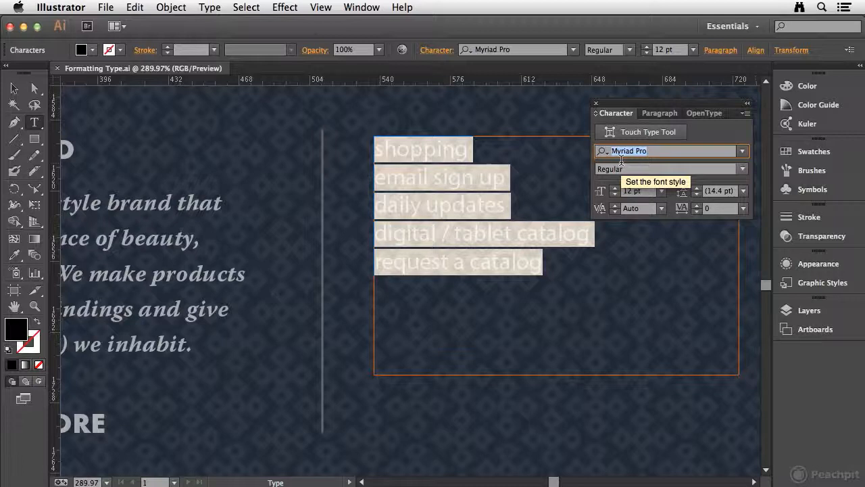
text(Hypatia Sans)
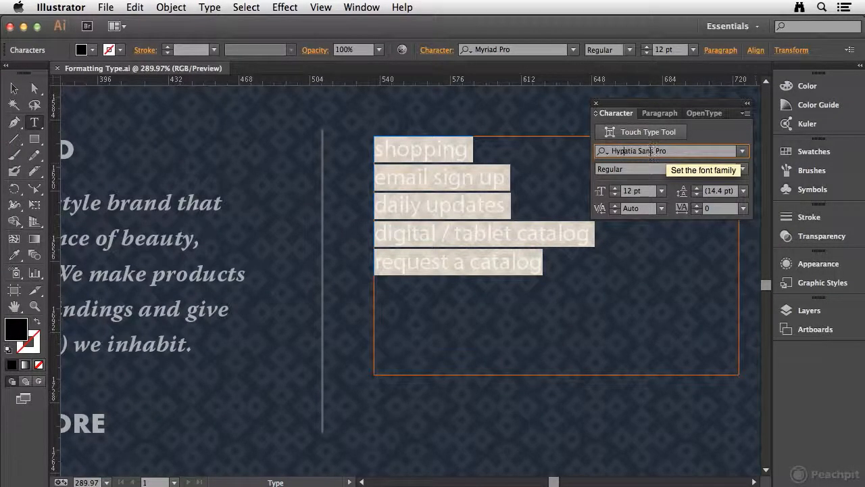
click(605, 152)
click(607, 156)
click(606, 154)
click(639, 165)
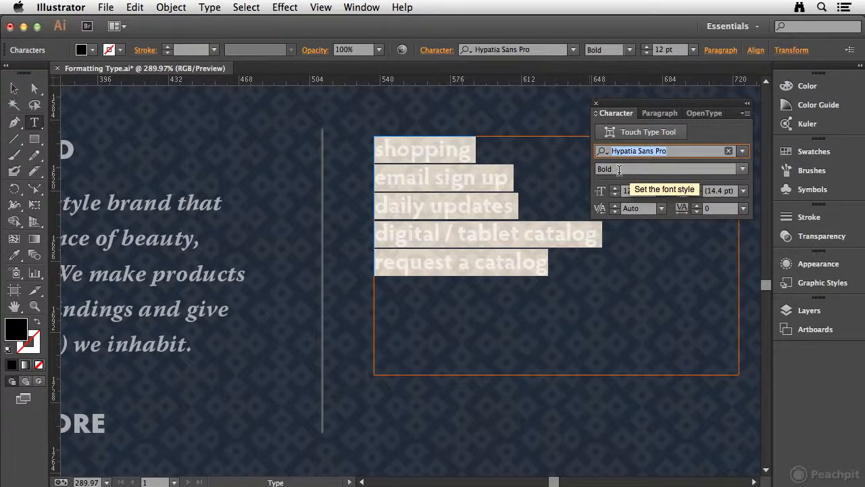
- Search the fonts by entire name for "hyp" and "myr", and clear the search
text(hyp)
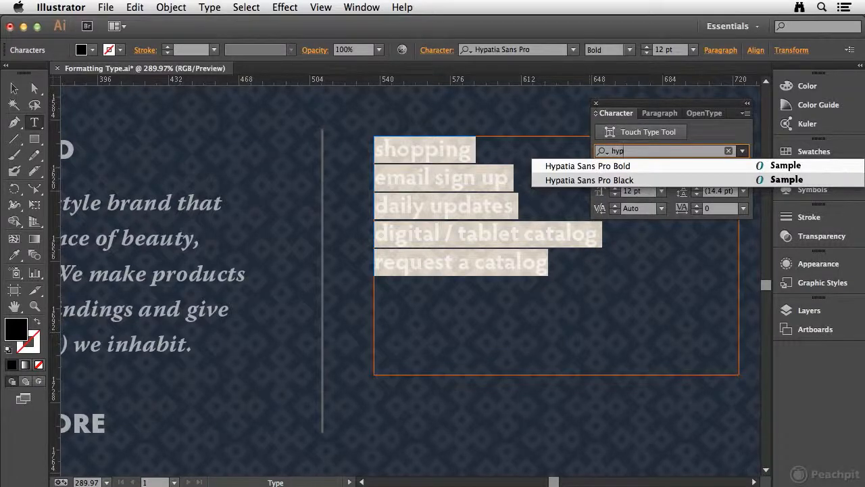
key(BackSpace)
key(BackSpace)
key(BackSpace)
text(myr)
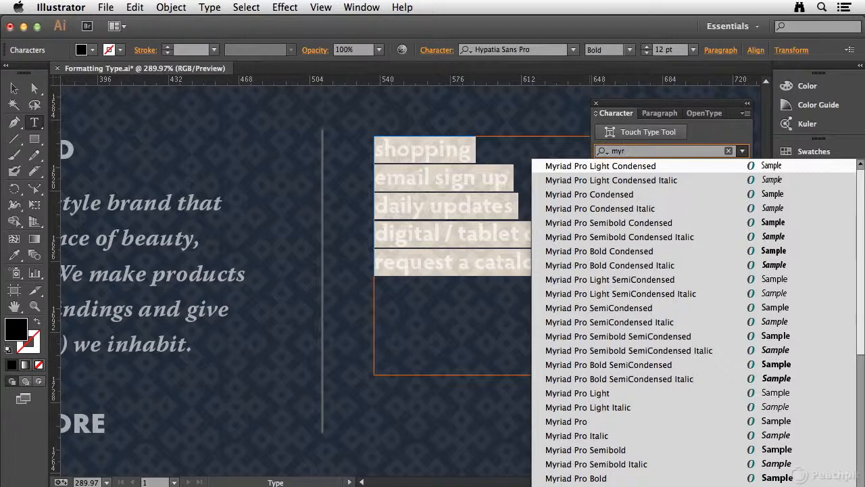
key(BackSpace)
key(BackSpace)
key(BackSpace)
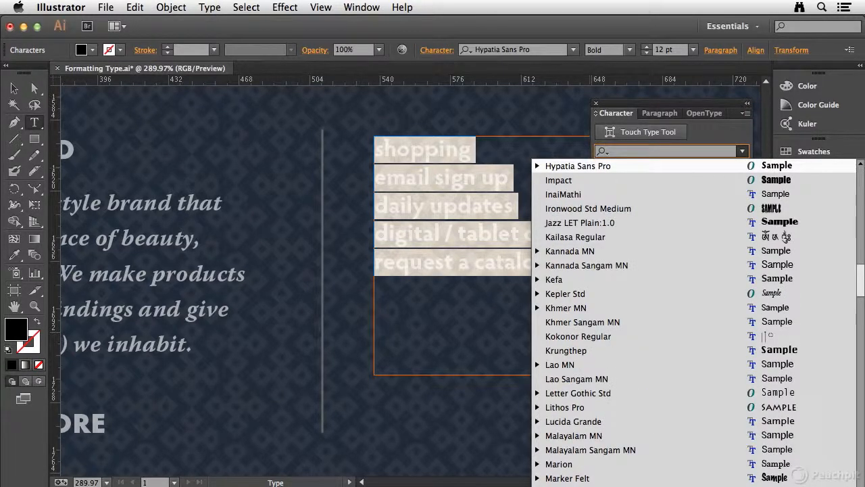
- Search the fonts for "hyp" and apply Hypatia Sans Pro Black to the five selected lines
text(hyp)
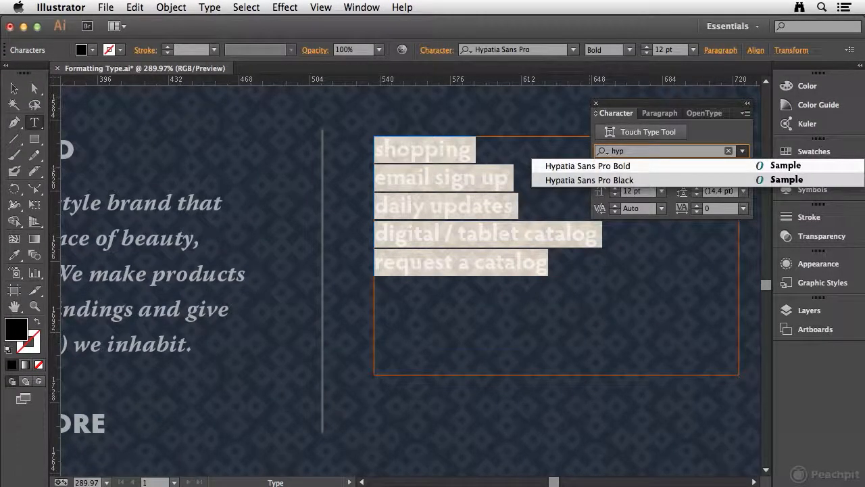
click(591, 180)
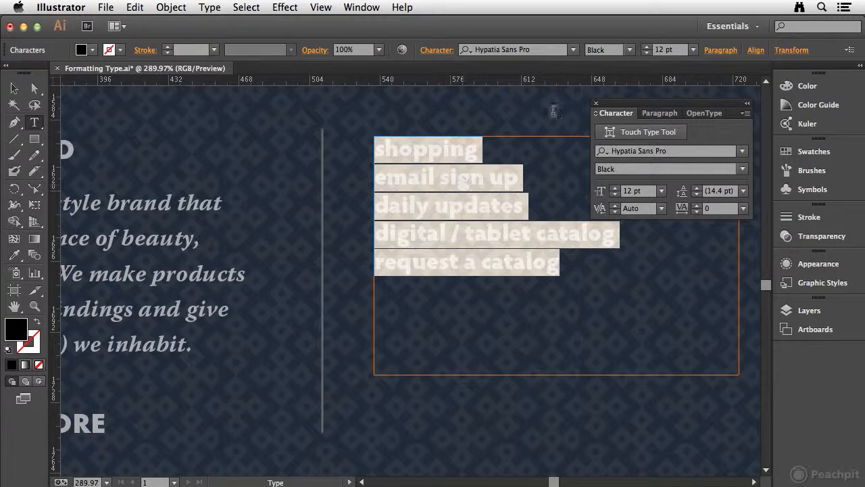
drag(661, 107, 668, 96)
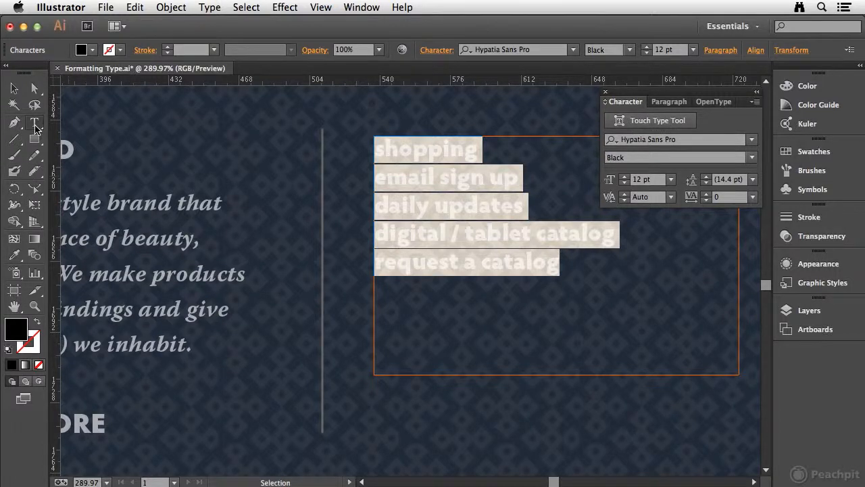
click(34, 123)
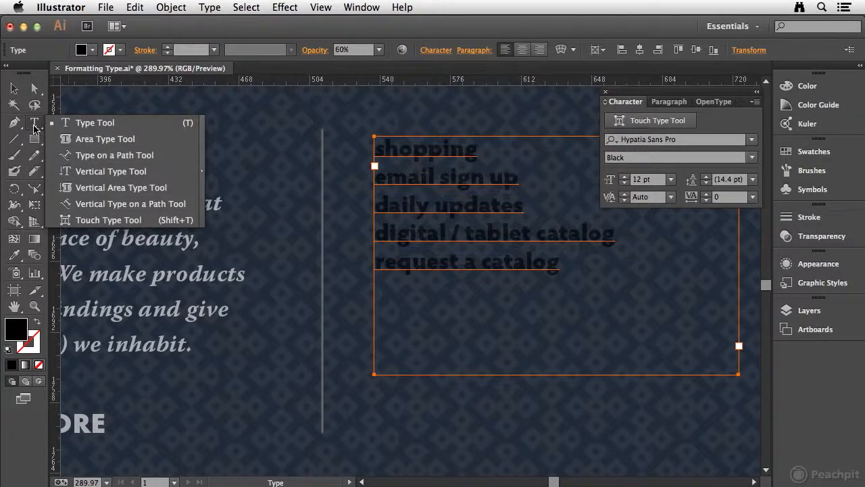
click(394, 148)
drag(375, 147, 564, 267)
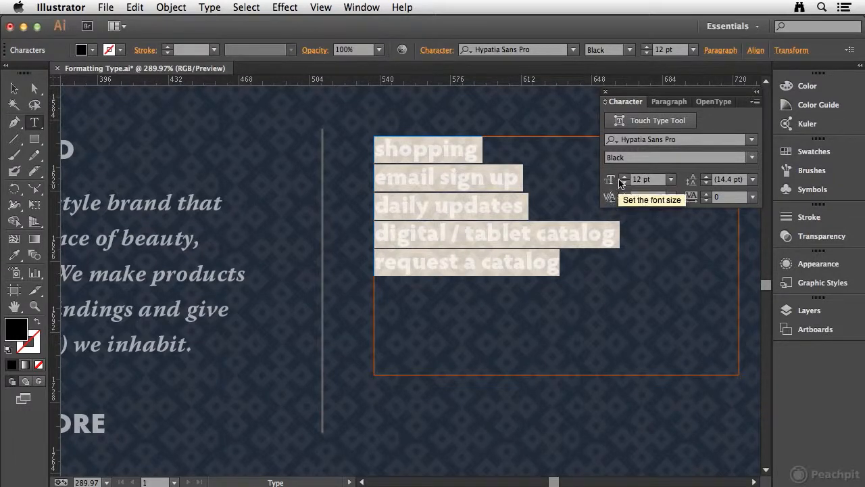
click(431, 157)
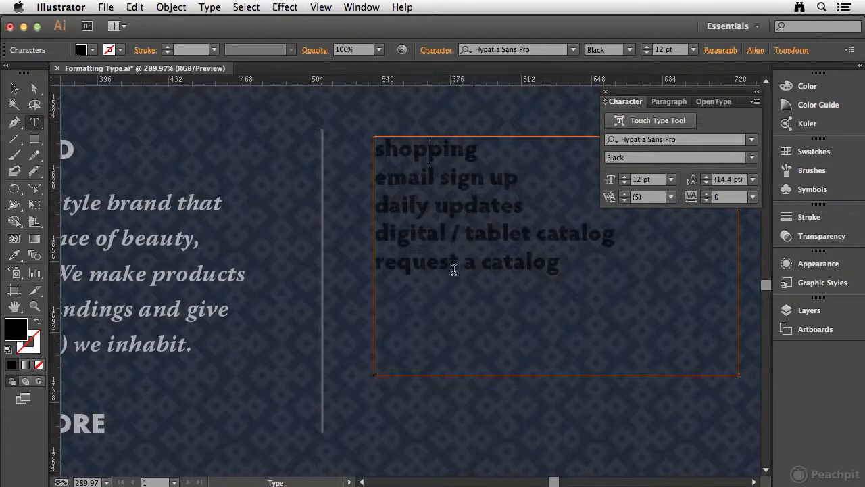
- Set the word "shopping" to a font size of 14 pt with 18 pt leading
drag(378, 148, 521, 144)
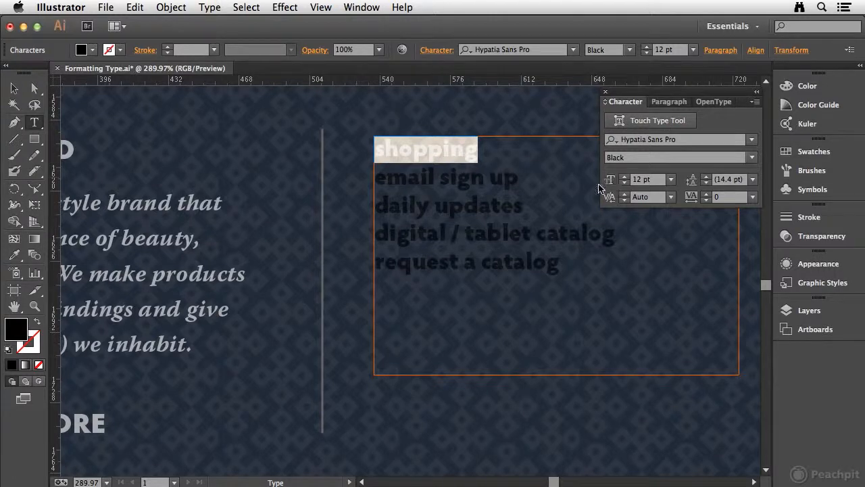
click(671, 180)
click(693, 317)
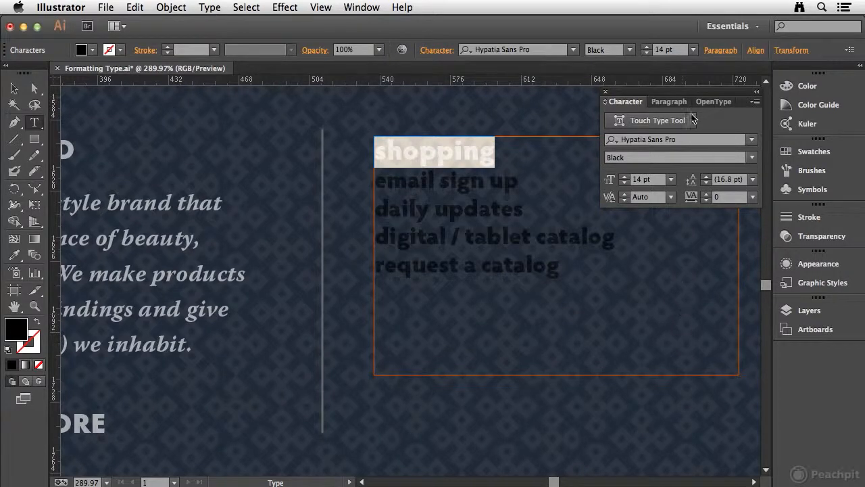
click(755, 181)
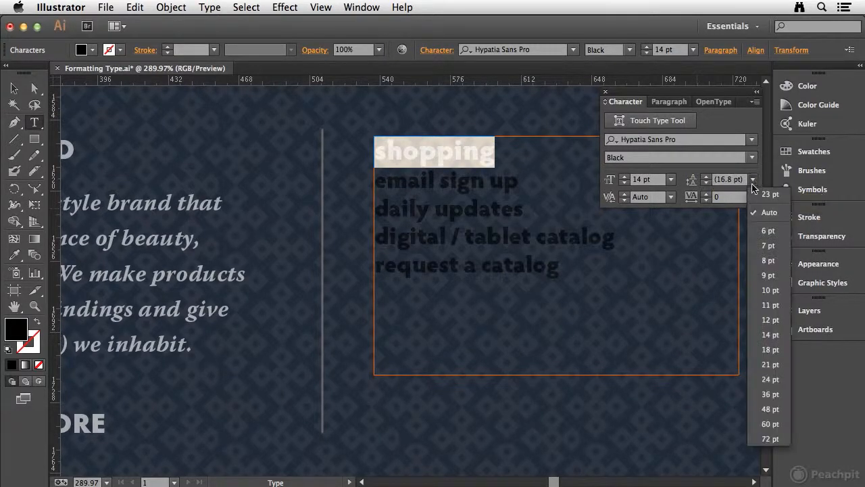
click(763, 356)
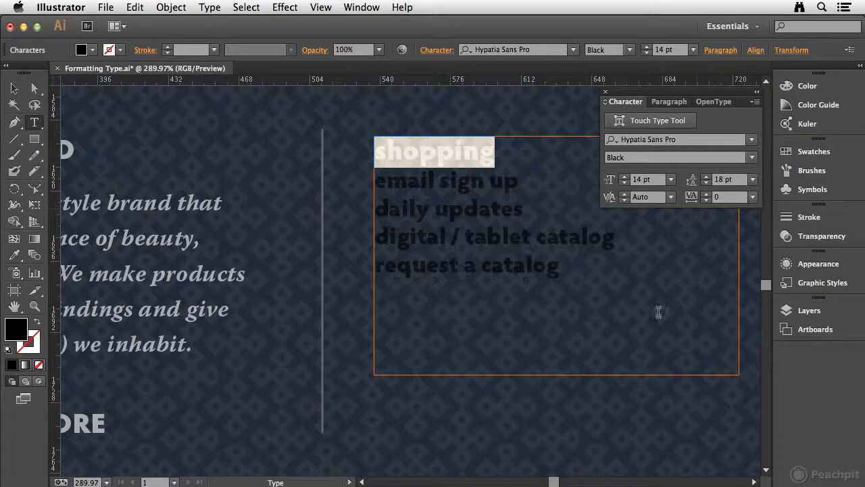
- Set the font size of the four lines below "shopping" to 10 pt
click(396, 182)
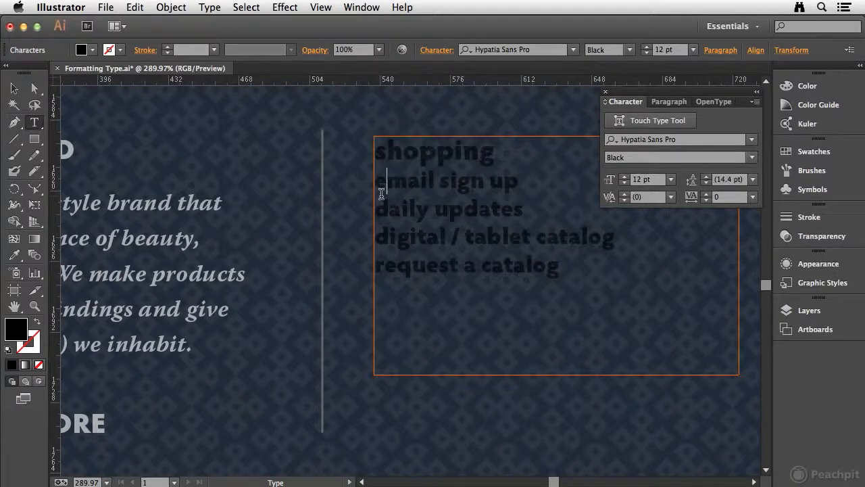
drag(375, 180, 597, 284)
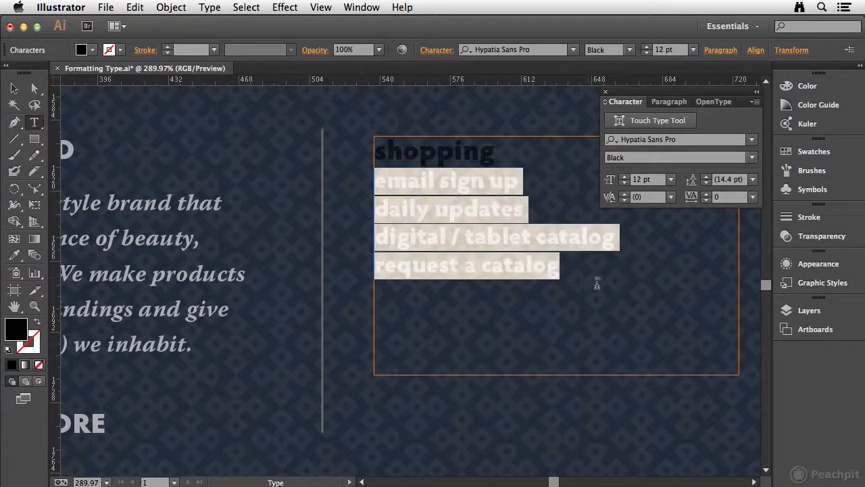
click(671, 179)
click(693, 271)
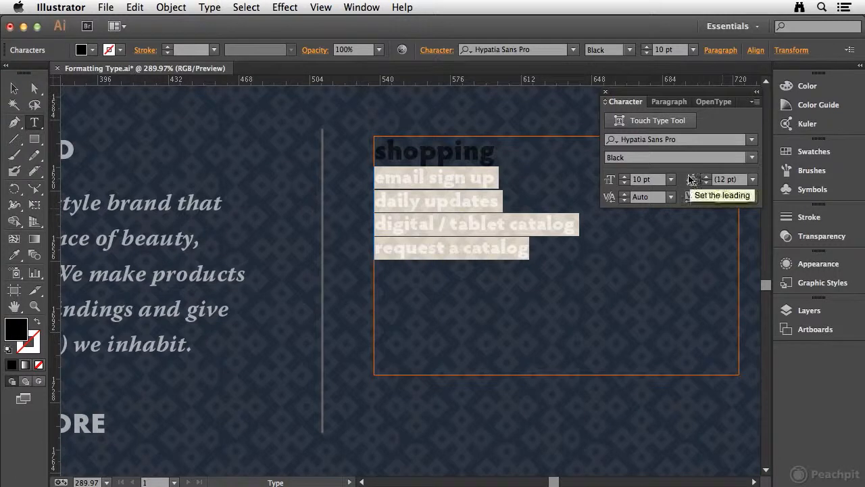
click(752, 180)
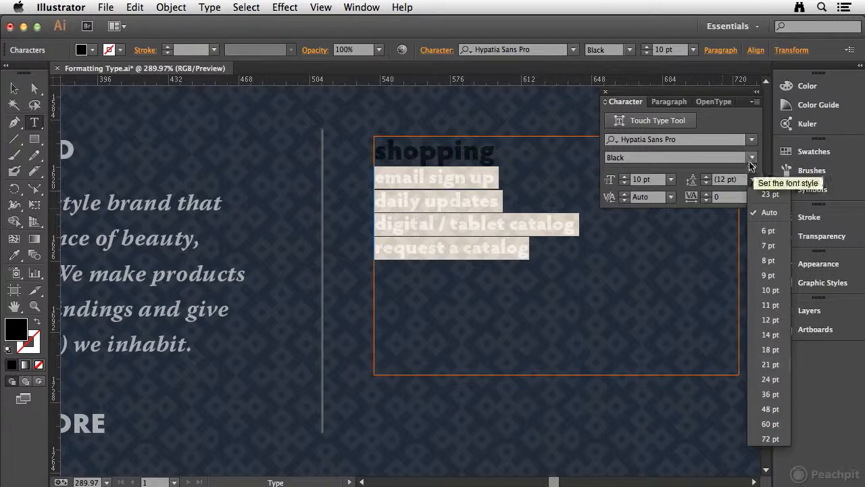
click(737, 184)
drag(741, 180, 700, 179)
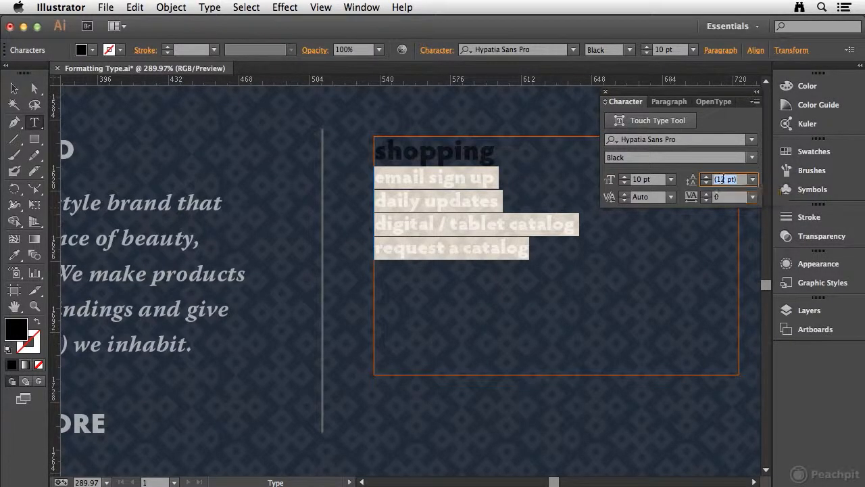
click(752, 179)
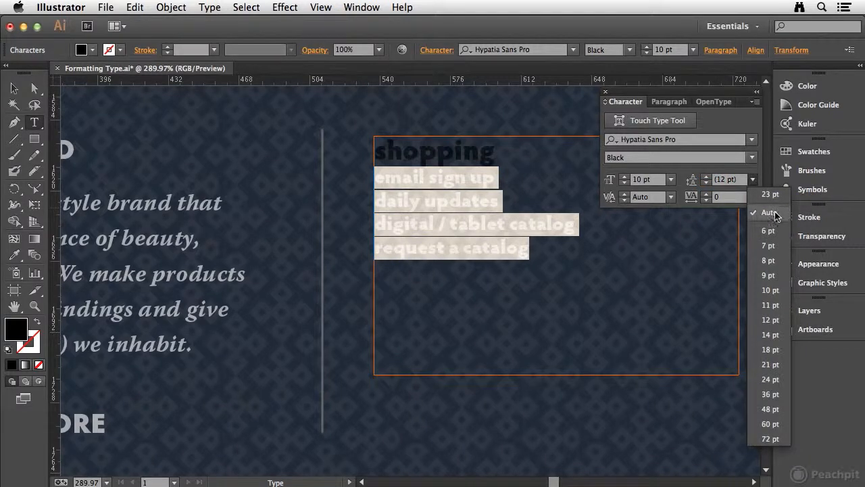
click(750, 182)
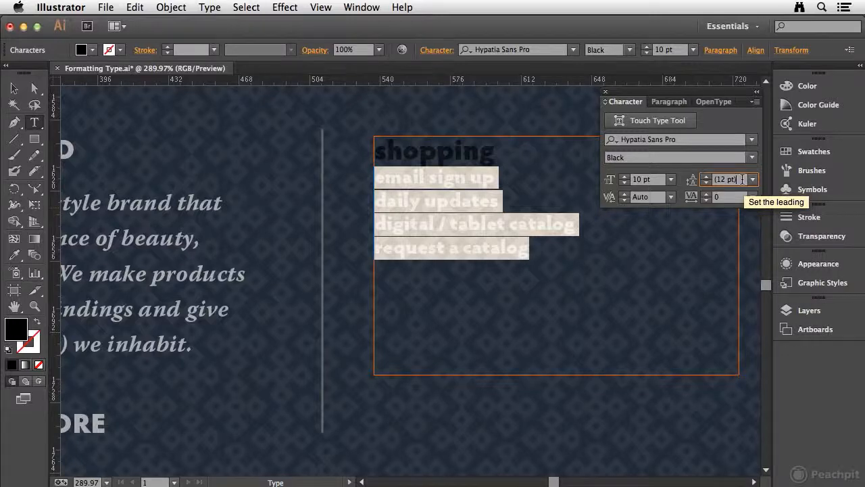
- Raise the font size of the four lines below "shopping" to 14 pt and bring it back to 10 pt
click(624, 176)
click(625, 177)
click(625, 177)
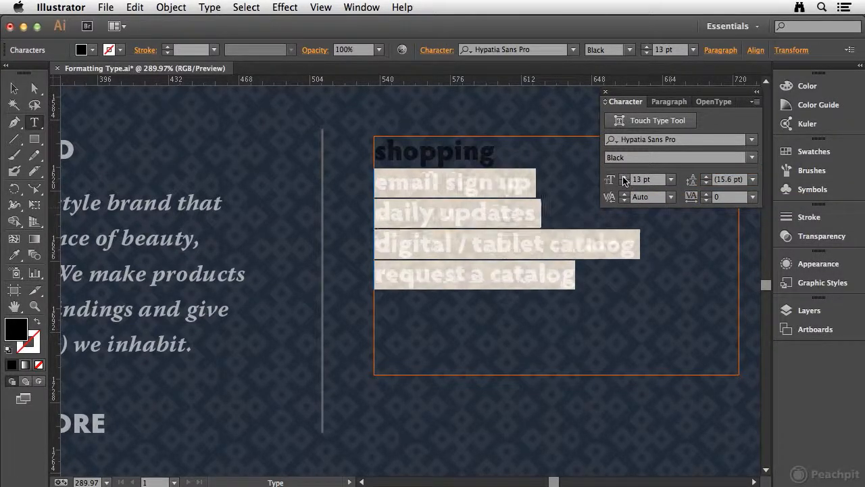
click(624, 176)
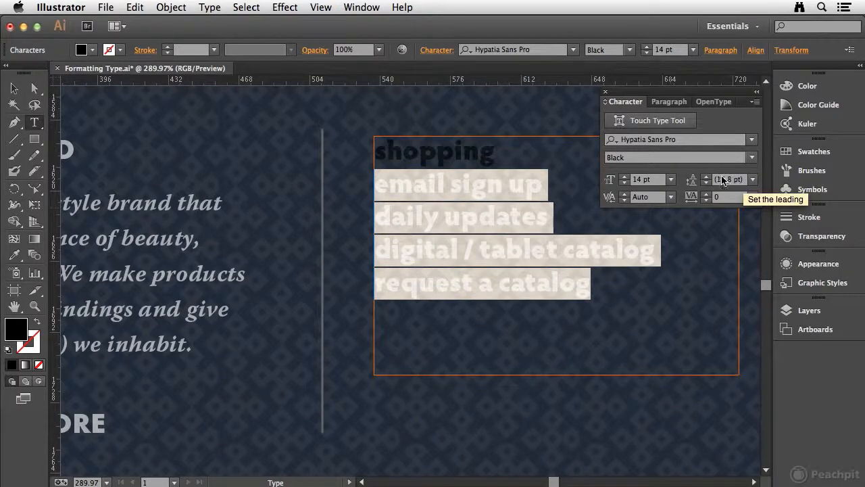
click(624, 183)
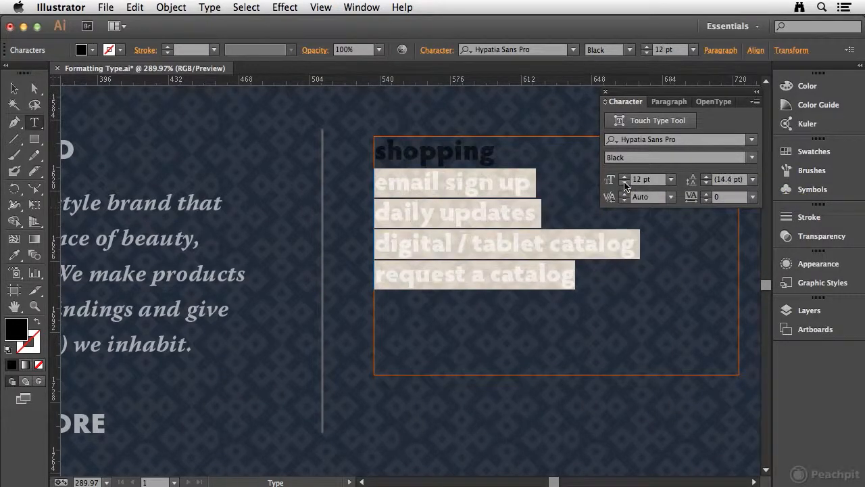
click(624, 183)
click(624, 183)
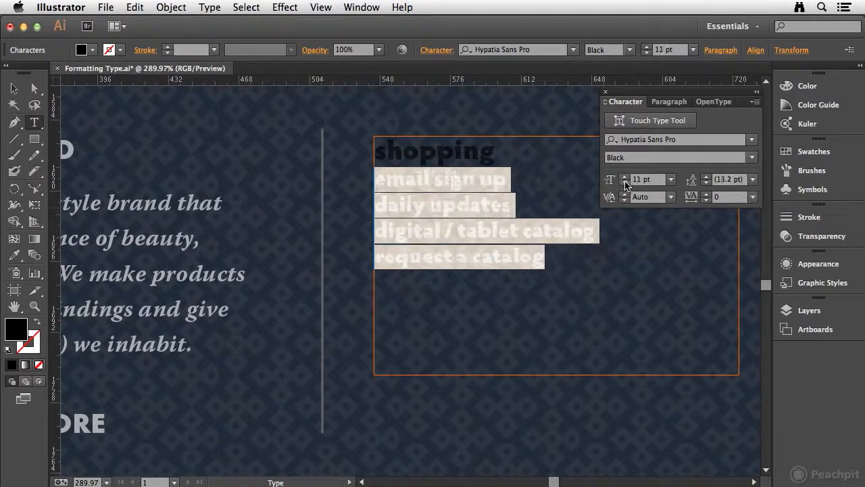
- Set the leading of the four lines below "shopping" to 23 pt
click(742, 181)
text(2)
key(Return)
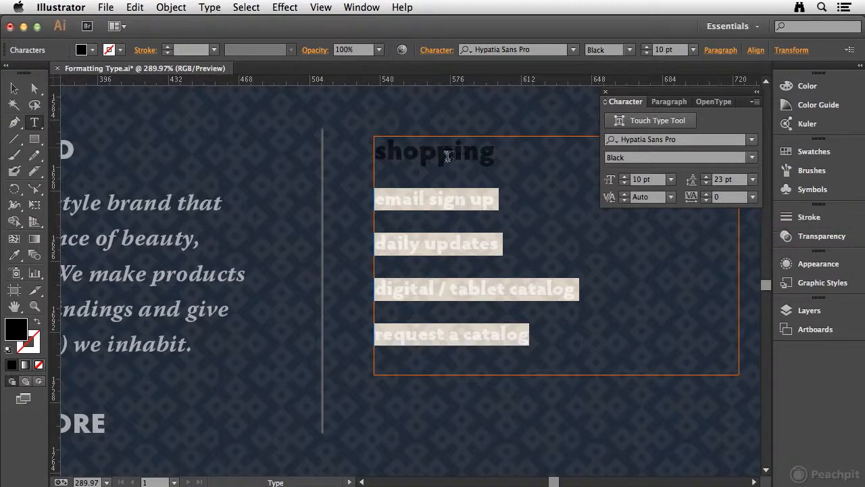
- Set the tracking of the word "shopping" to 90
click(419, 157)
drag(376, 157, 523, 149)
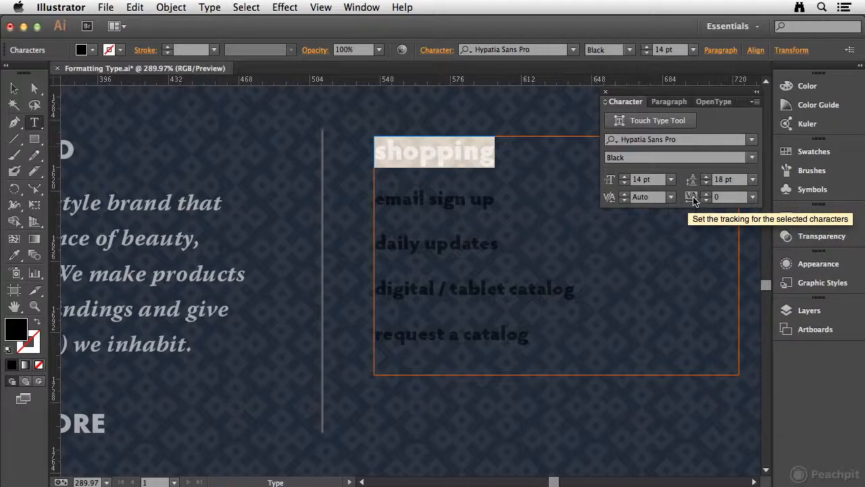
click(693, 197)
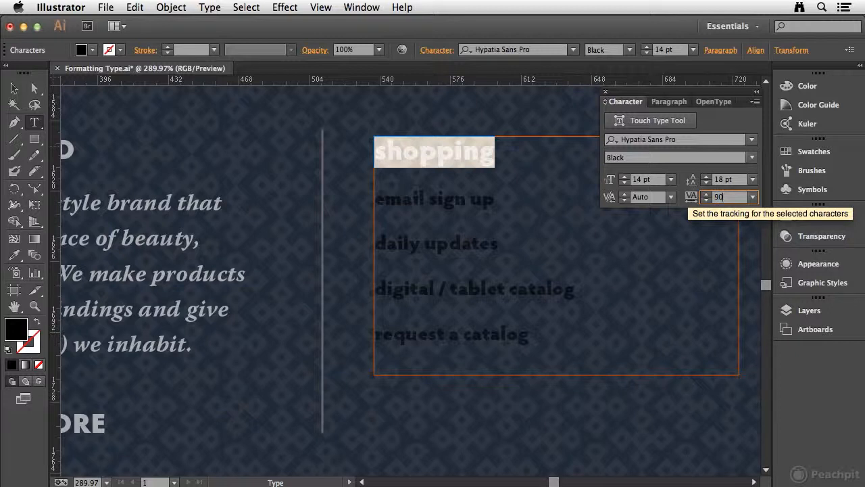
key(Return)
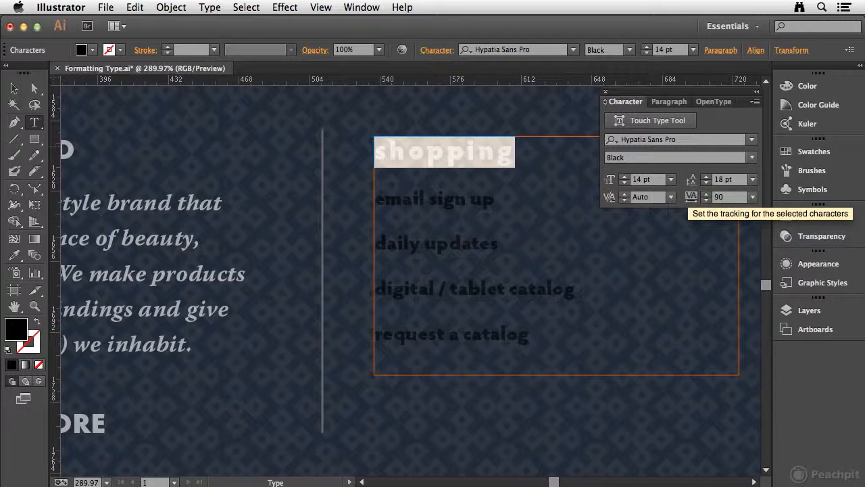
- Set the tracking of the four lines below "shopping" to 90
drag(377, 200, 595, 349)
click(689, 193)
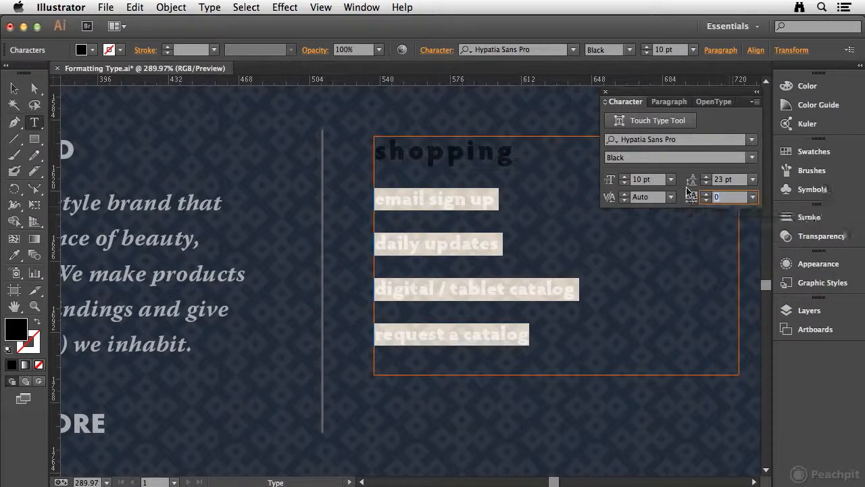
key(Return)
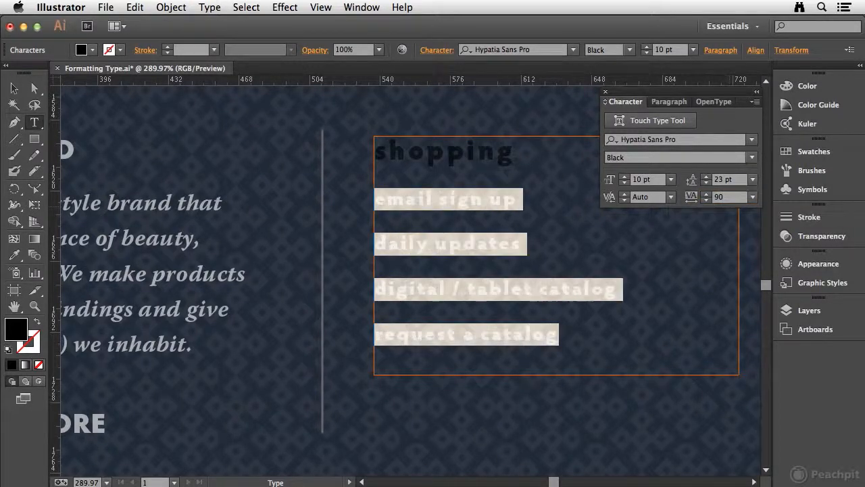
- Try widening and slightly tightening the kerning between the "s" and "h" of "shopping"
click(460, 196)
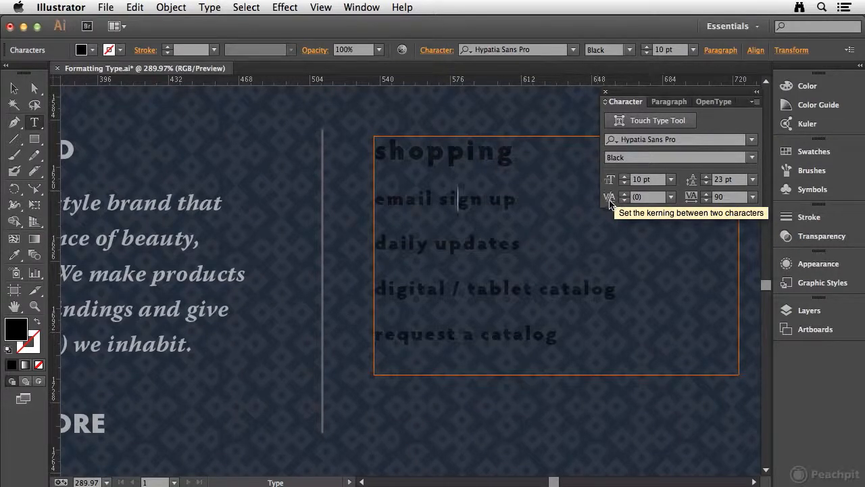
click(389, 149)
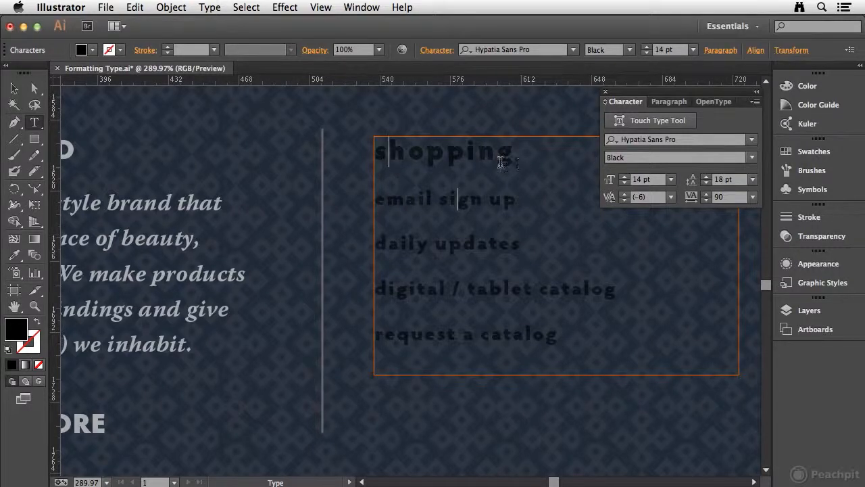
click(625, 194)
click(625, 194)
click(624, 194)
click(625, 194)
click(625, 194)
click(625, 194)
click(624, 194)
click(624, 194)
click(623, 194)
click(623, 194)
click(624, 200)
click(624, 200)
click(625, 200)
- Set the tracking of the word "shopping" to 0
drag(376, 151, 555, 153)
click(715, 196)
text(0)
key(Return)
- Increase the kerning between the "s" and "h" of "shopping" in small increments
click(388, 151)
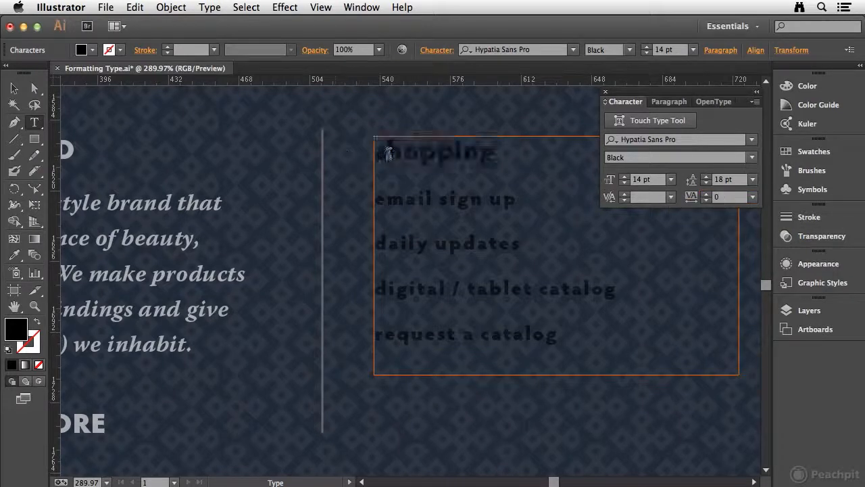
click(626, 194)
click(625, 194)
click(625, 194)
click(625, 194)
click(625, 194)
click(625, 194)
click(626, 194)
click(626, 194)
click(625, 194)
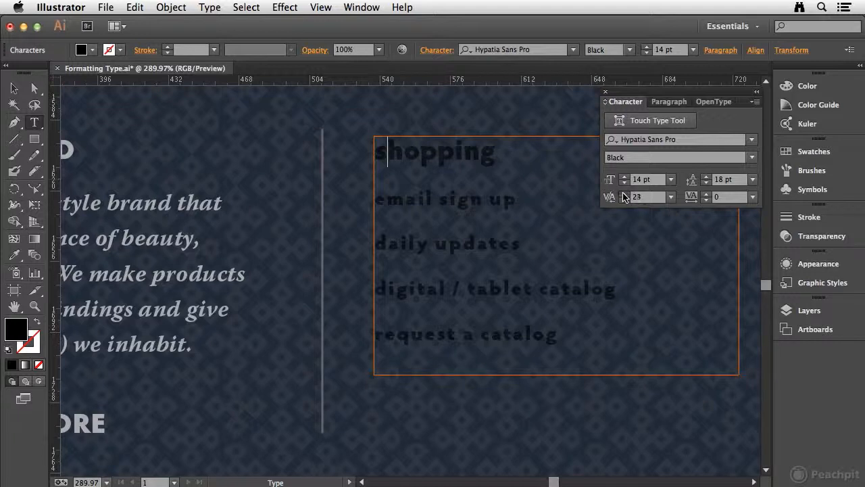
click(625, 194)
- Widen the kerning between the "s" and "h" of "shopping" to 69 in larger increments and tighten it to 9
key(alt)
key(alt+Right)
key(alt+Right)
key(alt+Right)
key(alt+Right)
key(alt+Right)
key(alt+Right)
key(alt+Right)
key(alt+Right)
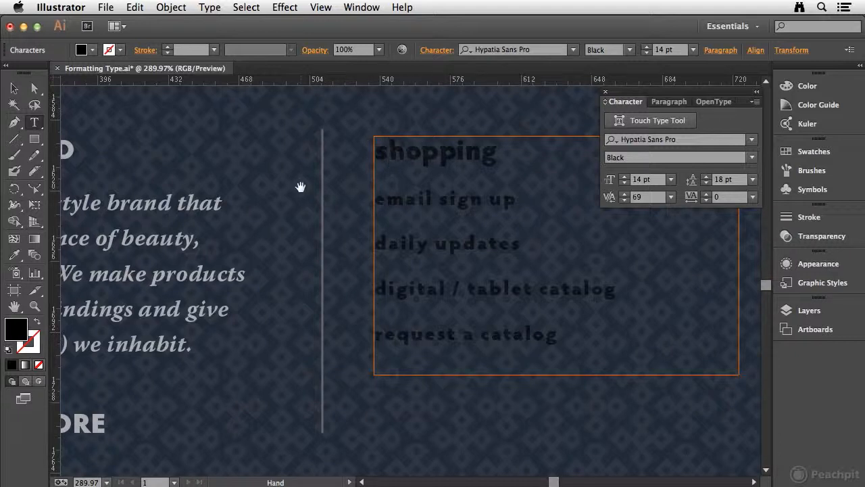
key(alt+Left)
key(alt+Left)
key(alt+Left)
key(alt+Left)
key(alt+Left)
key(alt+Left)
key(alt+Left)
key(alt+Left)
key(alt+Left)
key(alt+Left)
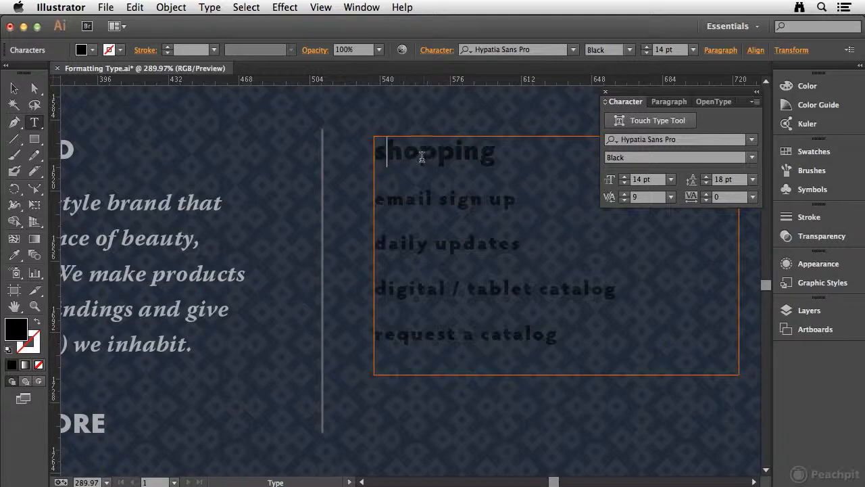
- Apply Optical kerning to all five lines of the shopping text
drag(377, 152, 623, 331)
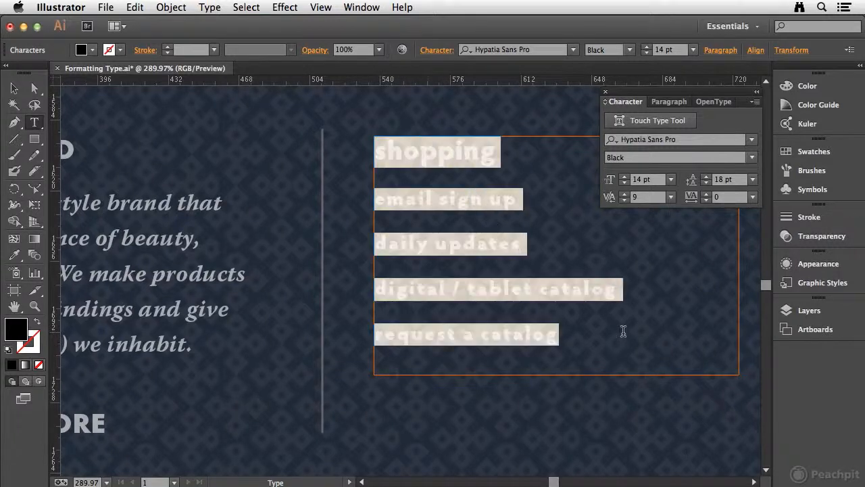
click(642, 198)
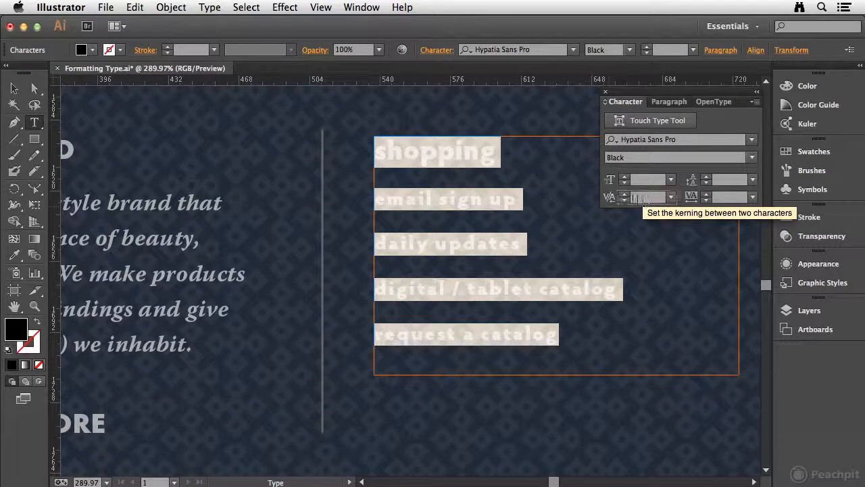
click(672, 198)
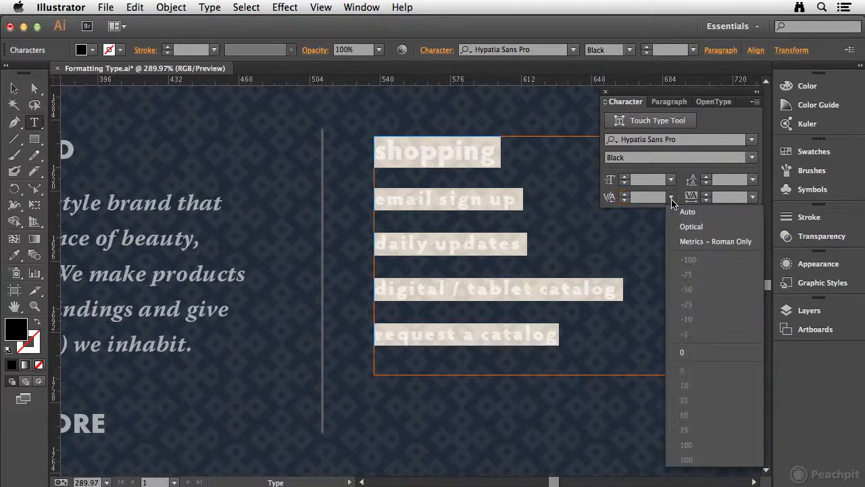
click(691, 226)
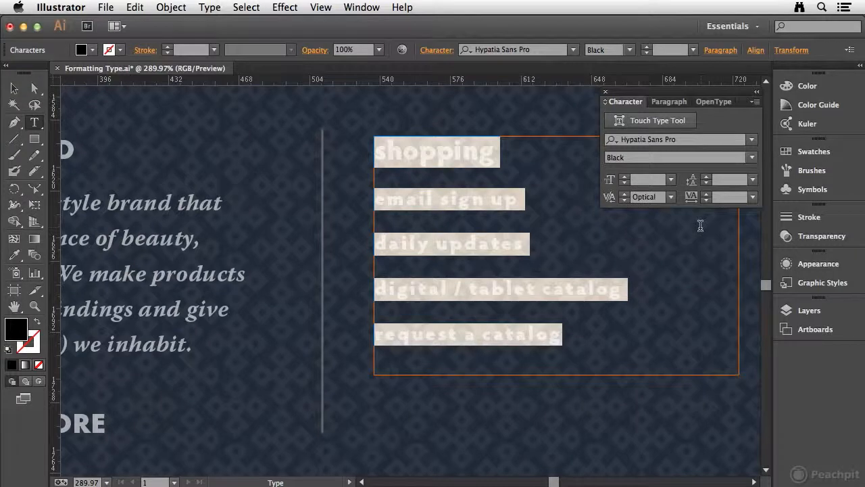
- Set the tracking of all five lines to 90 and deselect the text
click(720, 197)
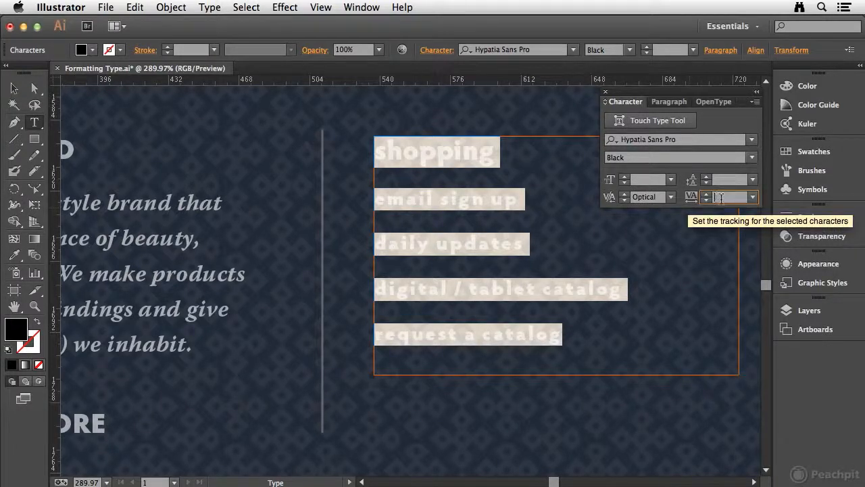
text(90)
key(Return)
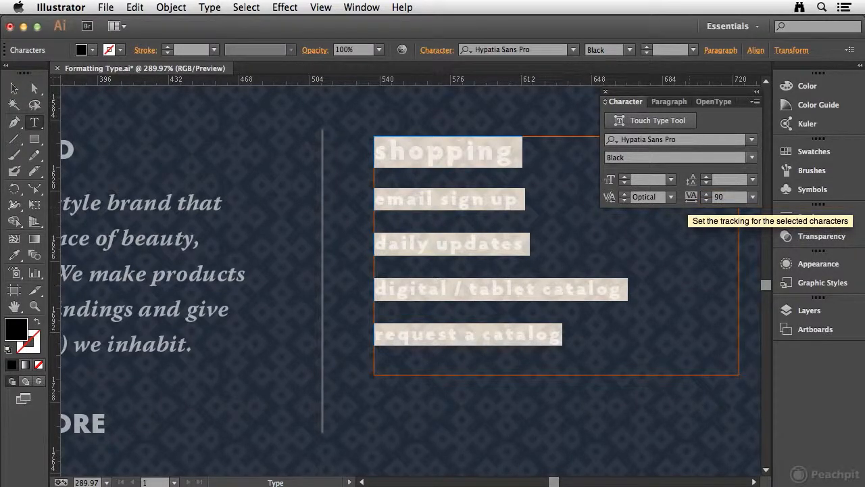
click(550, 199)
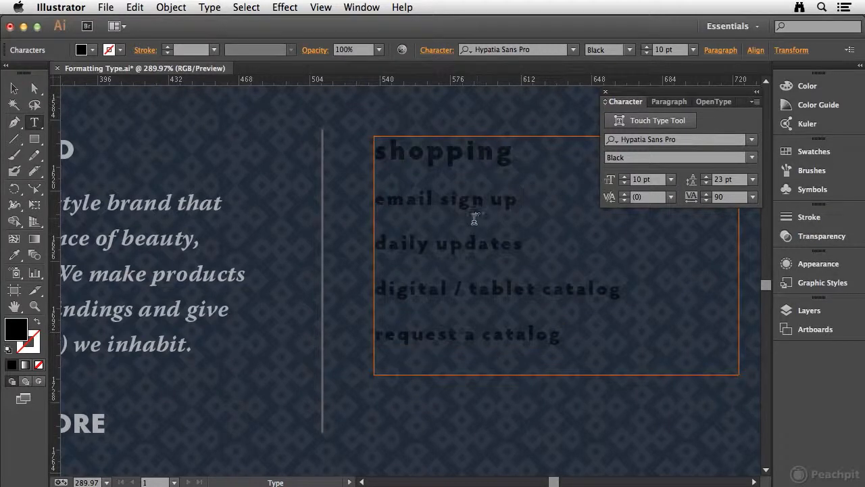
- Enlarge the word "shopping" to 18 pt, reduce it back to 14 pt and deselect it
drag(378, 152, 521, 153)
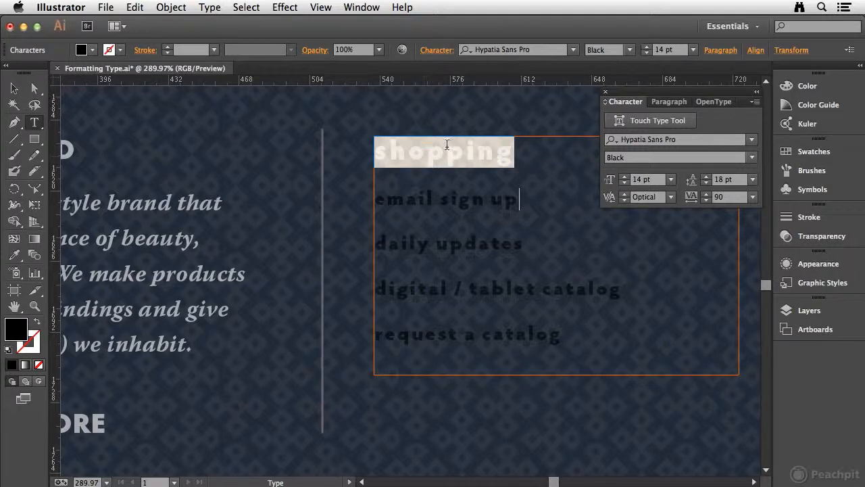
key(super)
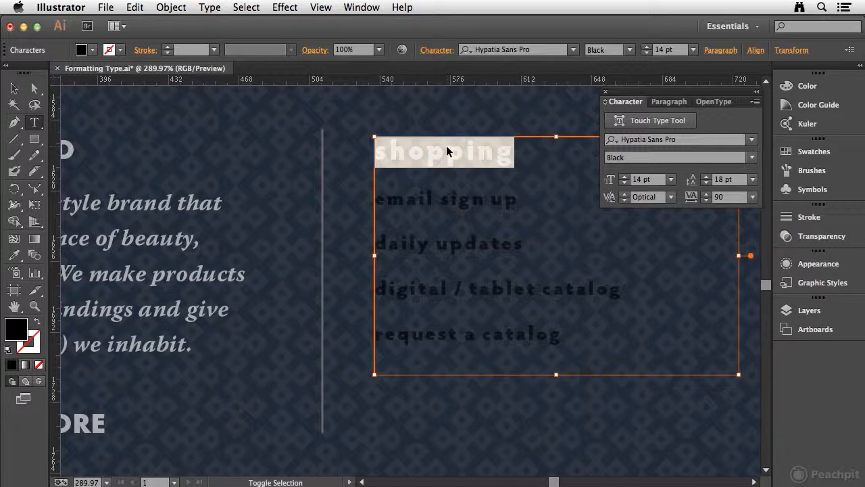
key(super+shift+period)
key(super+shift+period)
key(super+shift+period)
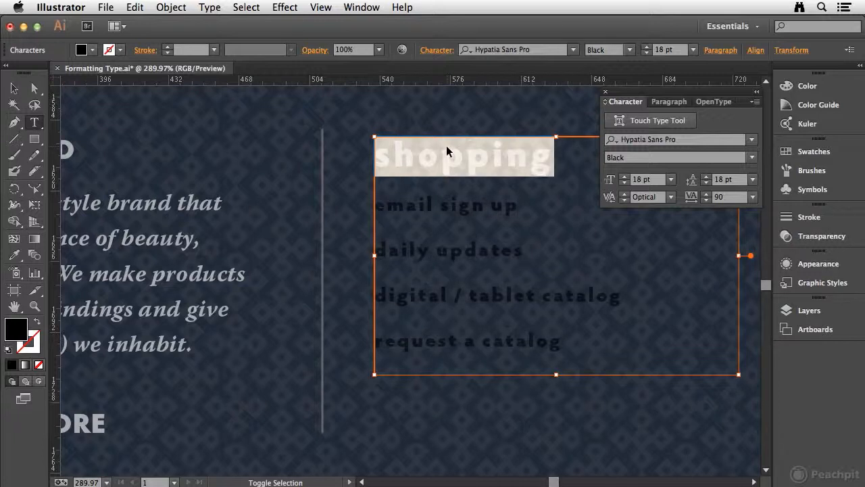
key(super+shift+comma)
key(super+shift+comma)
key(super+shift+comma)
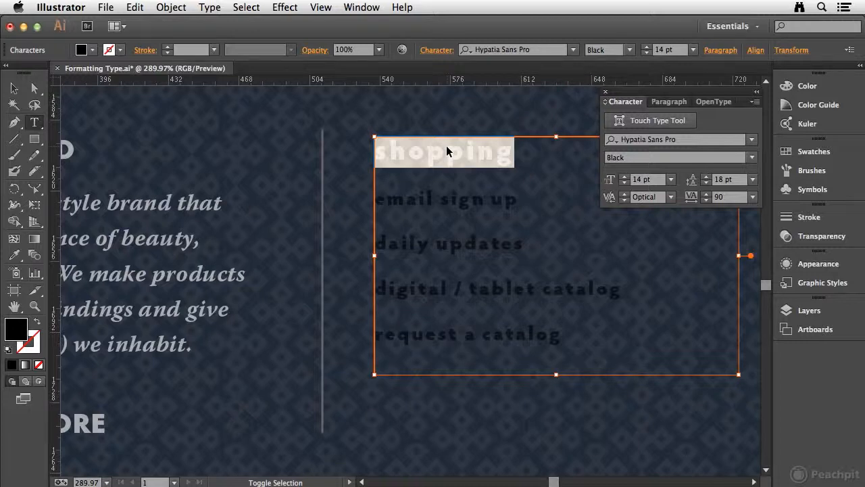
key(space)
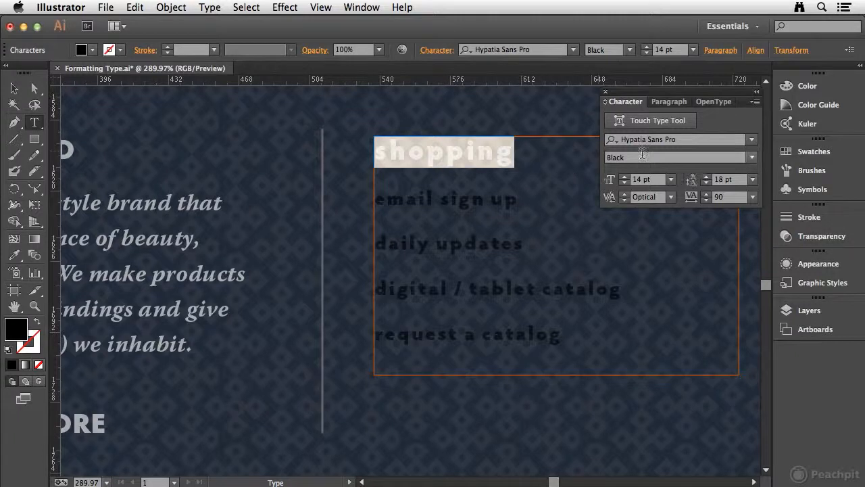
click(525, 157)
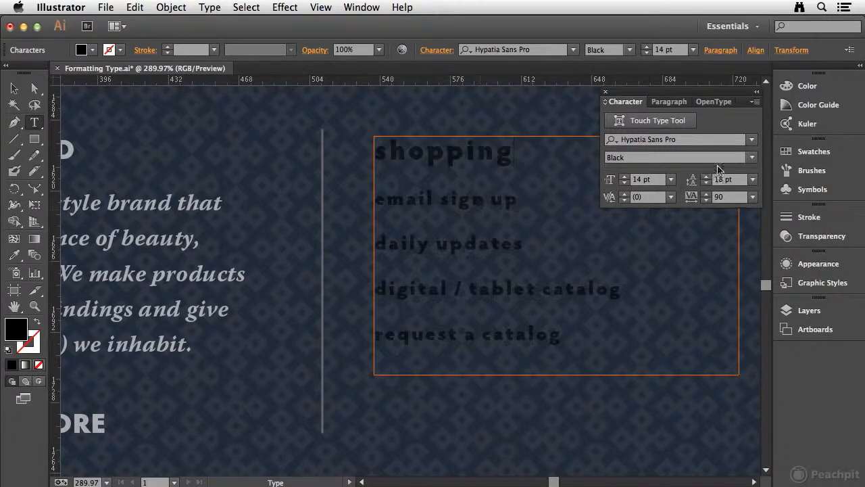
- Show the full set of character options and set the horizontal scale of the word "shopping" to 105%
click(605, 103)
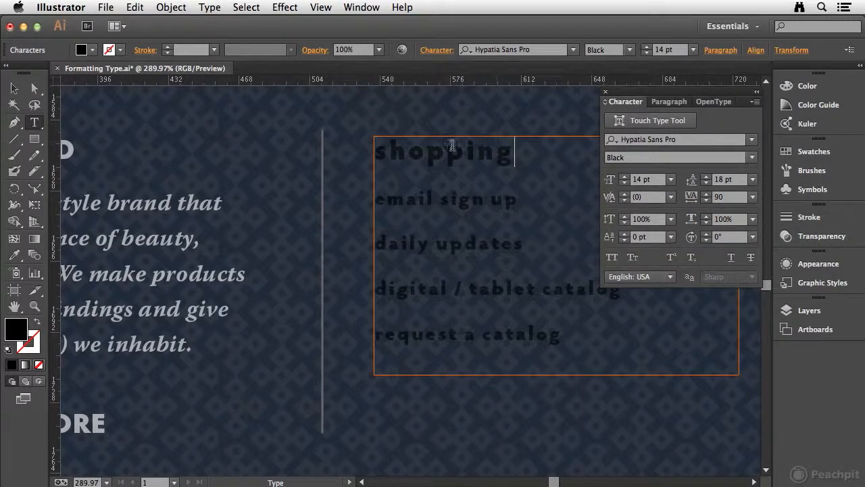
drag(377, 152, 522, 161)
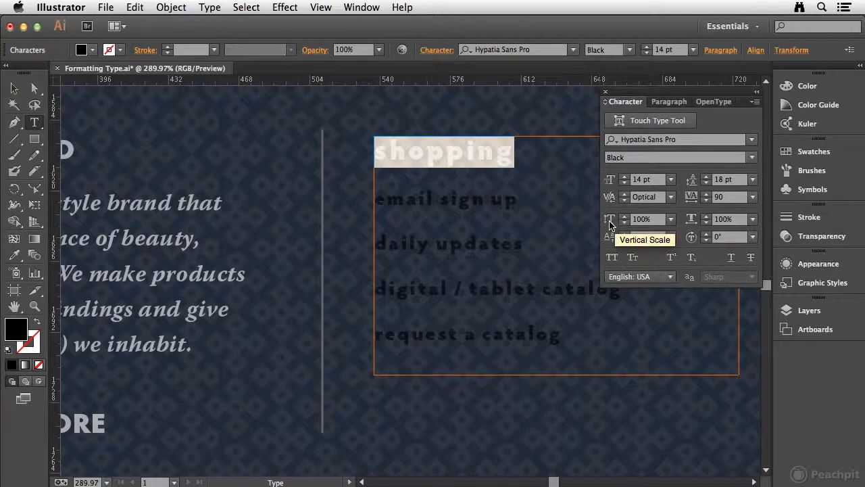
click(707, 216)
click(707, 215)
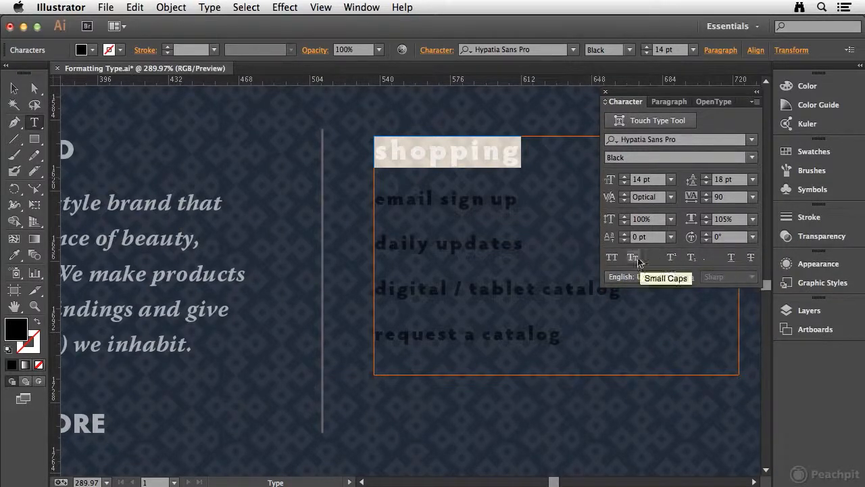
- Apply All Caps to all five lines of the shopping text and deselect them
click(436, 186)
drag(373, 143, 626, 344)
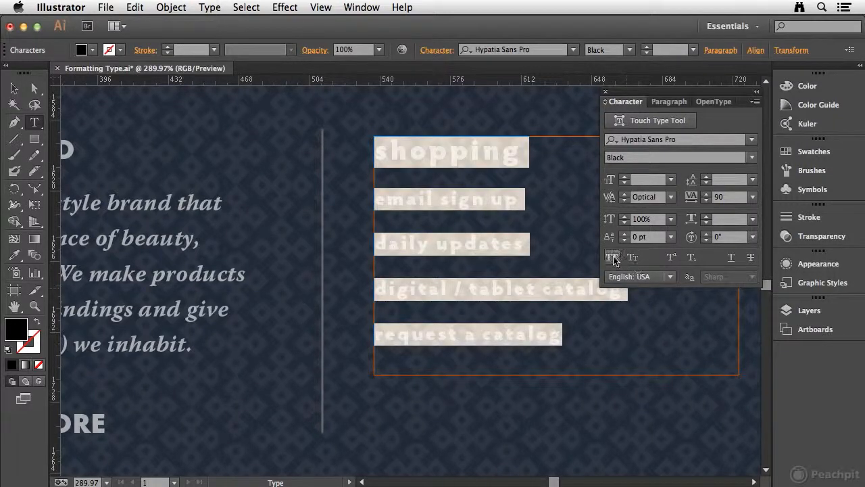
click(611, 258)
click(503, 245)
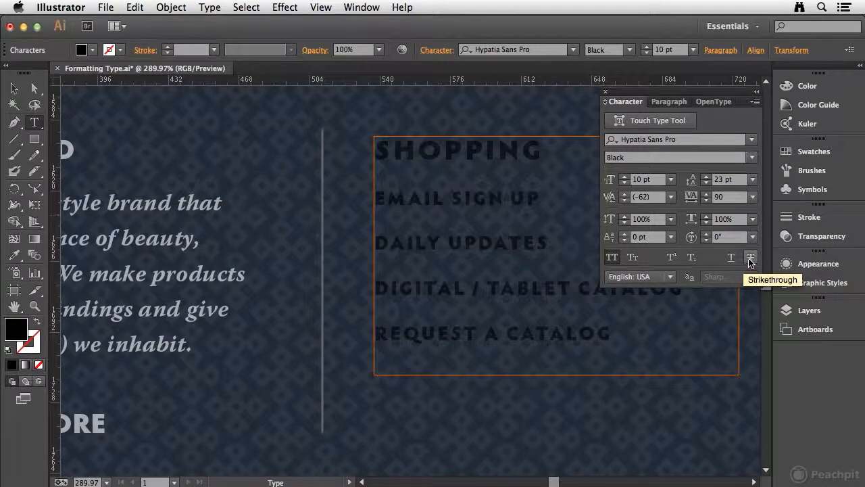
- Center-align all five lines of the shopping text within their text frame and deselect them
click(677, 101)
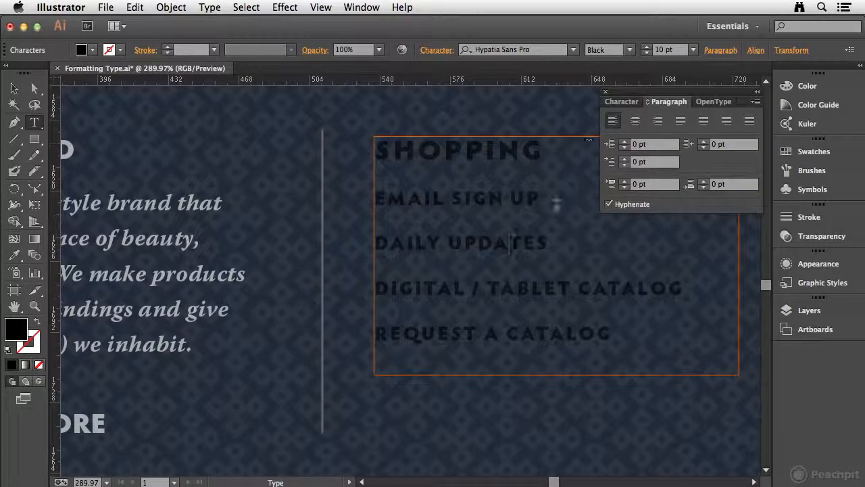
drag(572, 199, 386, 196)
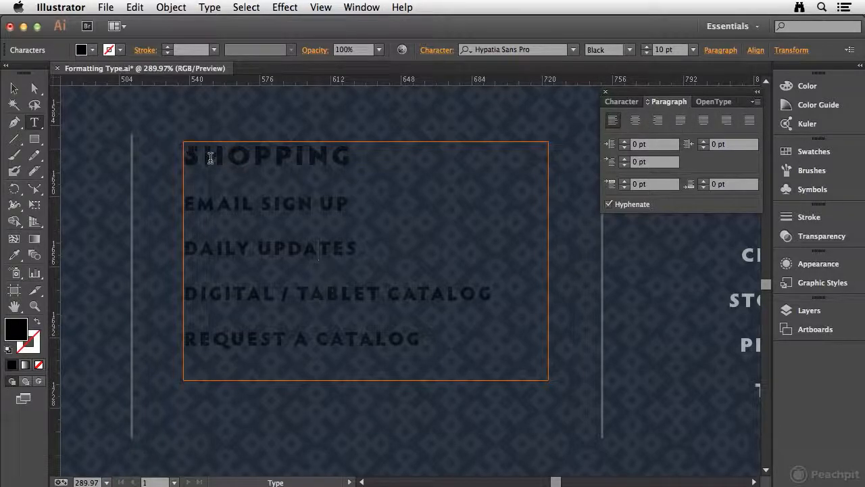
drag(185, 154, 478, 332)
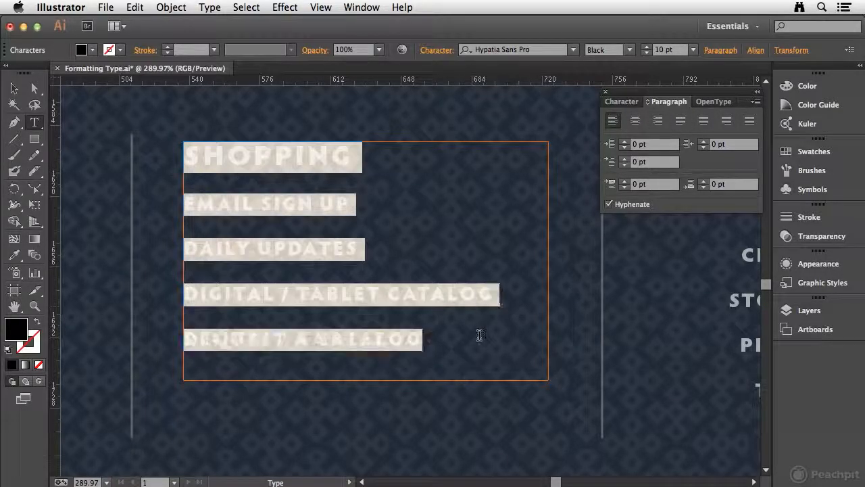
click(634, 119)
click(403, 205)
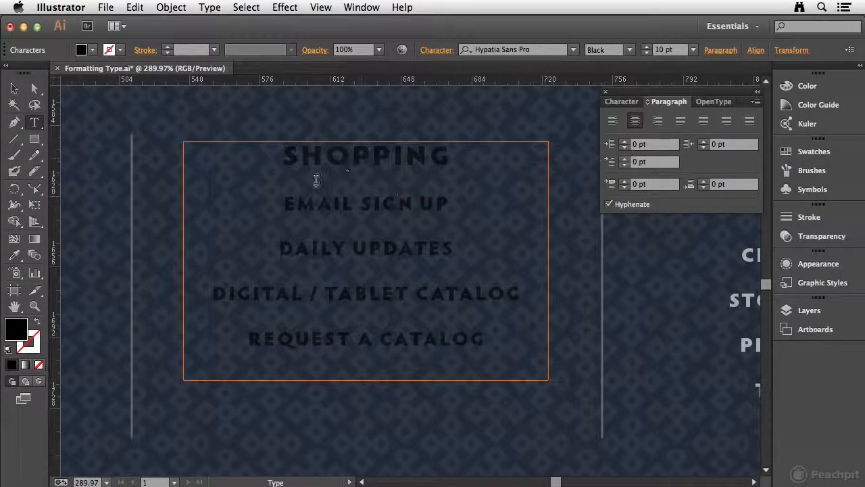
- Fill all five lines of the shopping text with the white swatch
drag(260, 153, 531, 343)
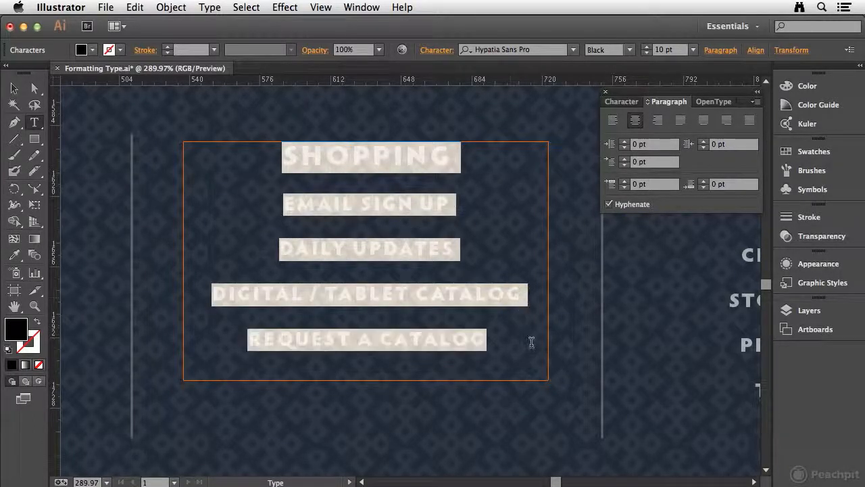
click(811, 152)
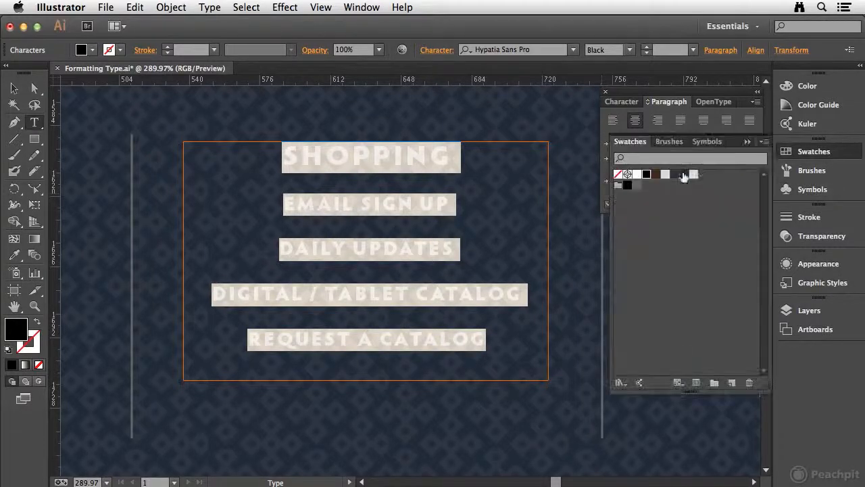
click(636, 175)
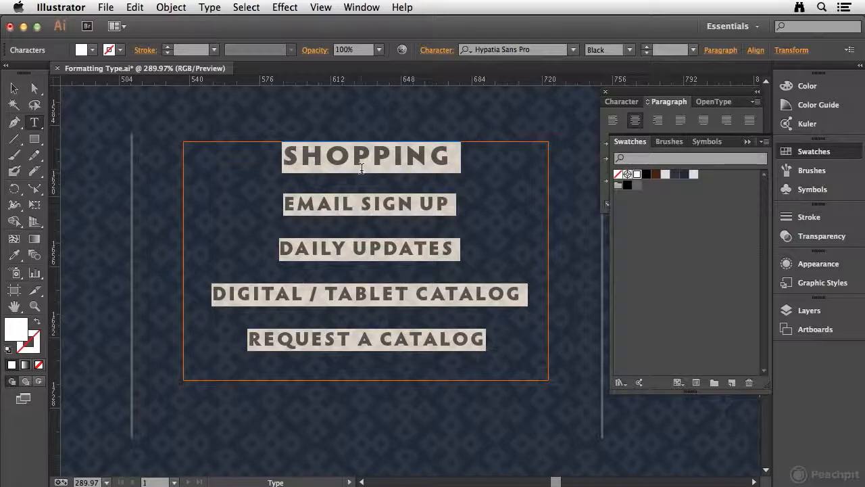
- Set the opacity of the five white text lines to 60% and deselect the text
click(819, 236)
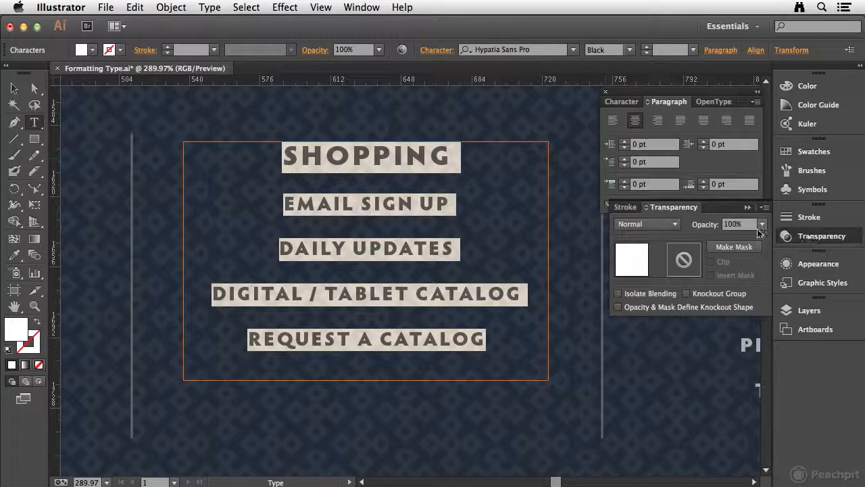
click(762, 224)
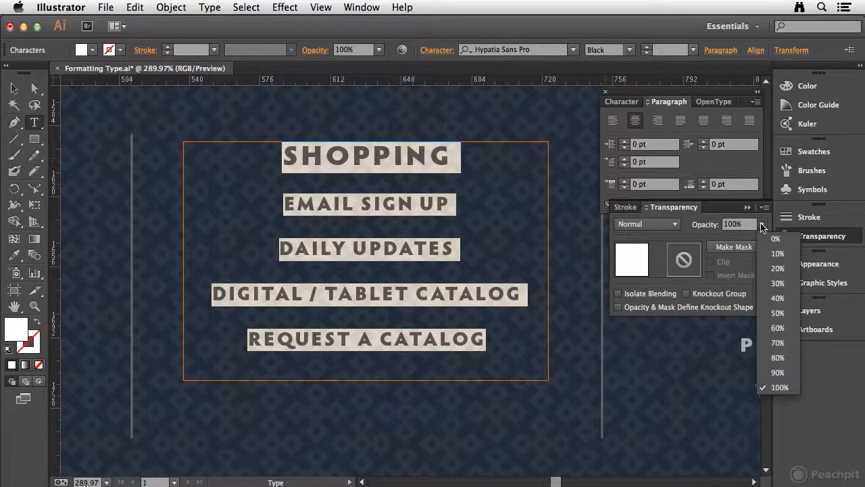
click(778, 327)
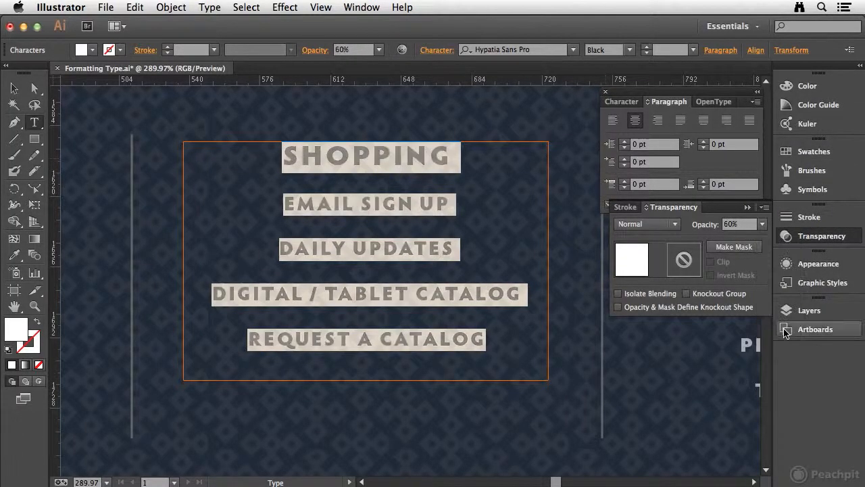
click(837, 238)
click(252, 226)
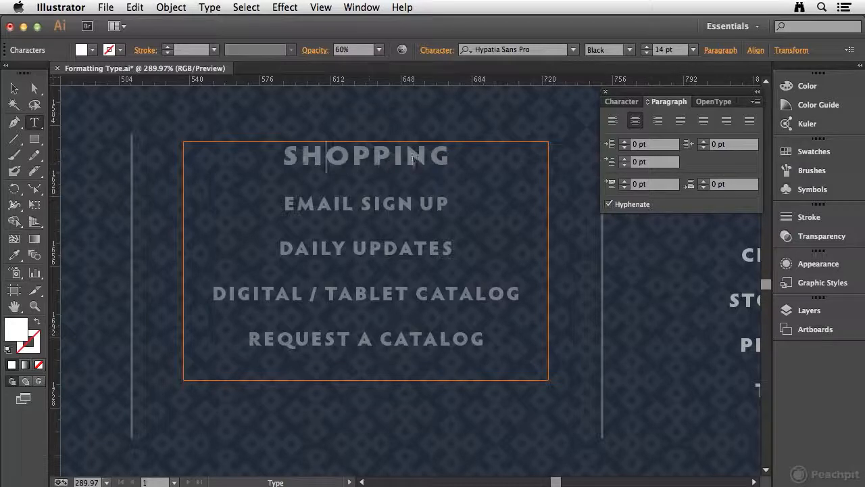
- Show the hidden characters in the text and point out the space between "EMAIL" and "SIGN"
click(210, 9)
click(209, 10)
click(210, 8)
click(254, 237)
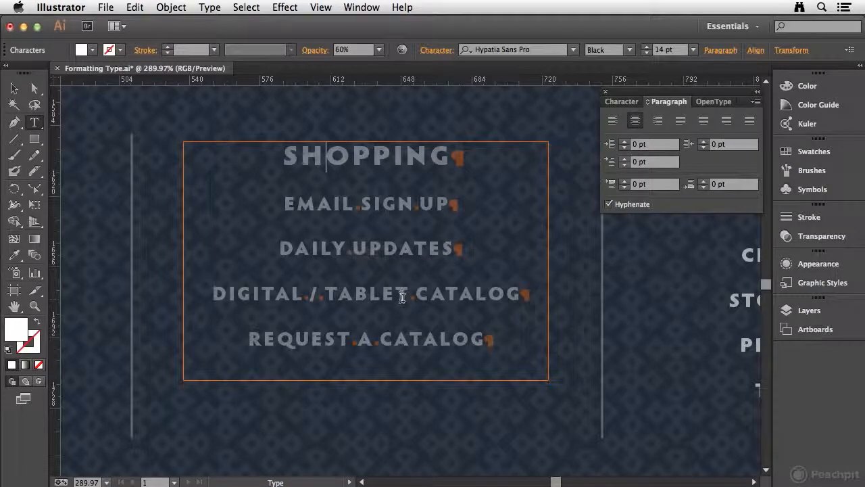
drag(352, 203, 362, 203)
- Set the space after the "SHOPPING" paragraph to 3 pt
click(476, 157)
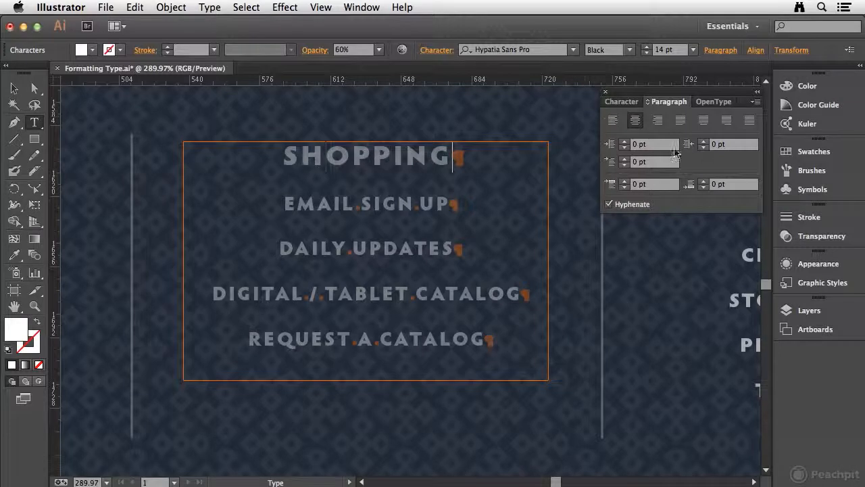
click(703, 181)
click(704, 181)
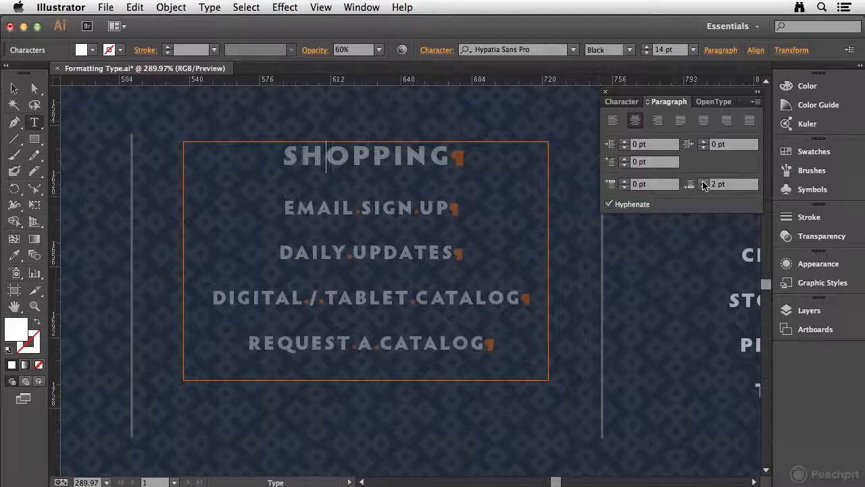
click(704, 182)
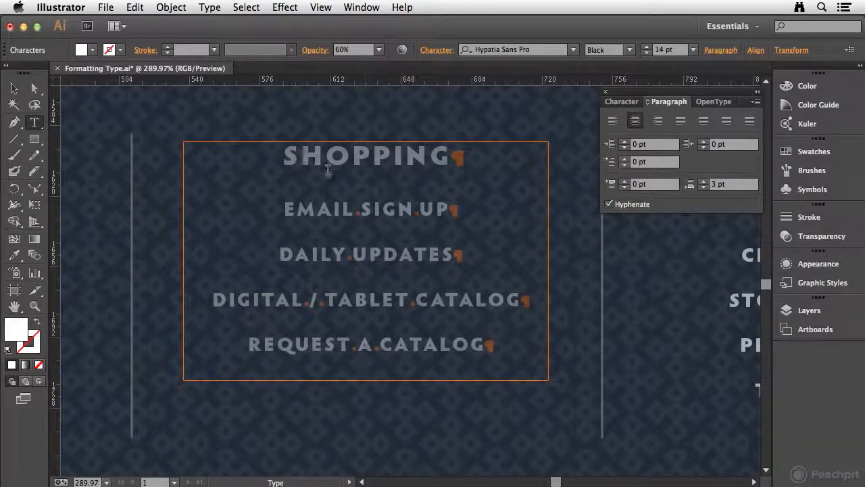
click(460, 157)
- Cycle the paragraph settings through their collapsed and expanded views, ending with all options shown
click(648, 103)
click(647, 103)
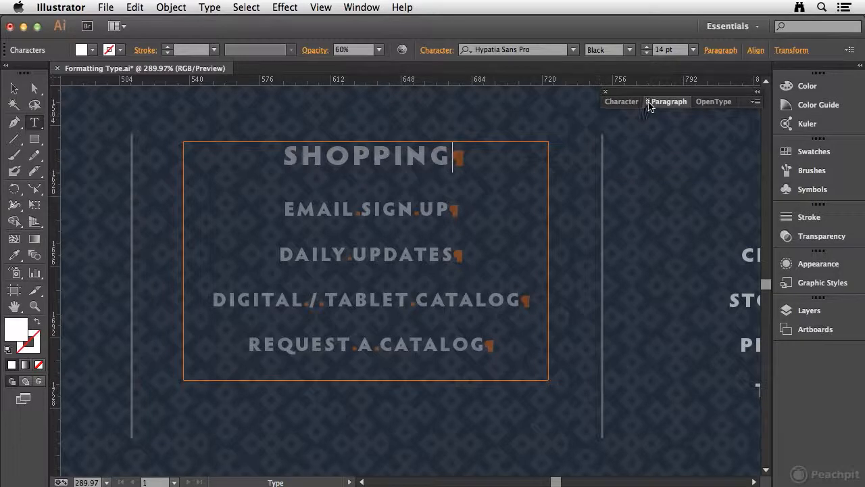
click(646, 104)
click(647, 103)
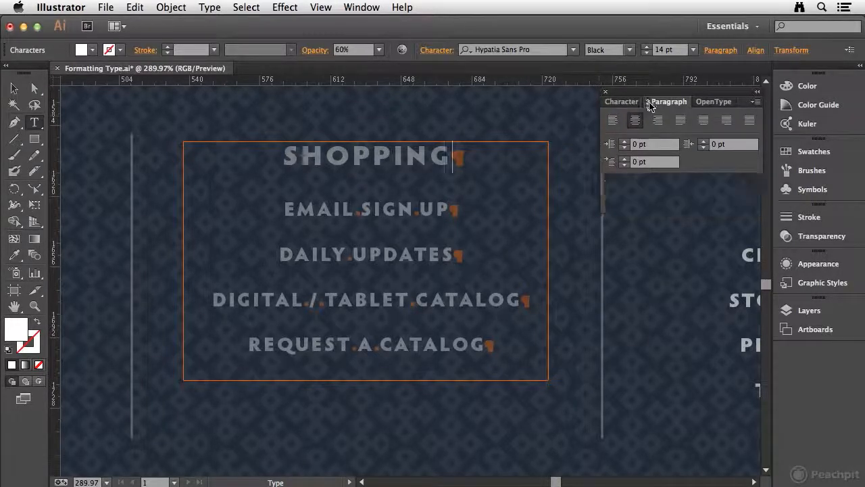
click(647, 103)
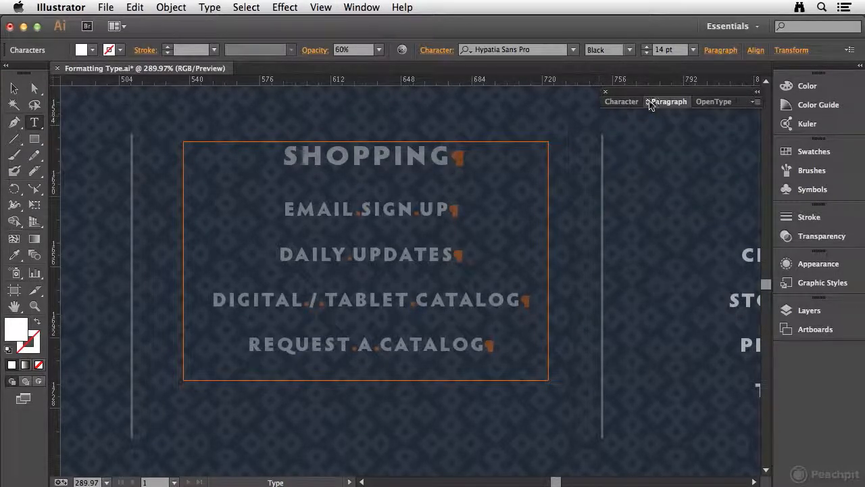
click(648, 104)
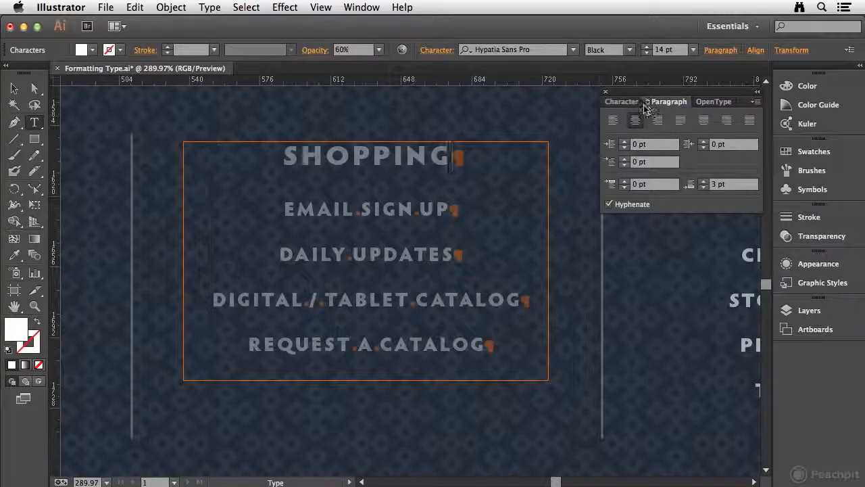